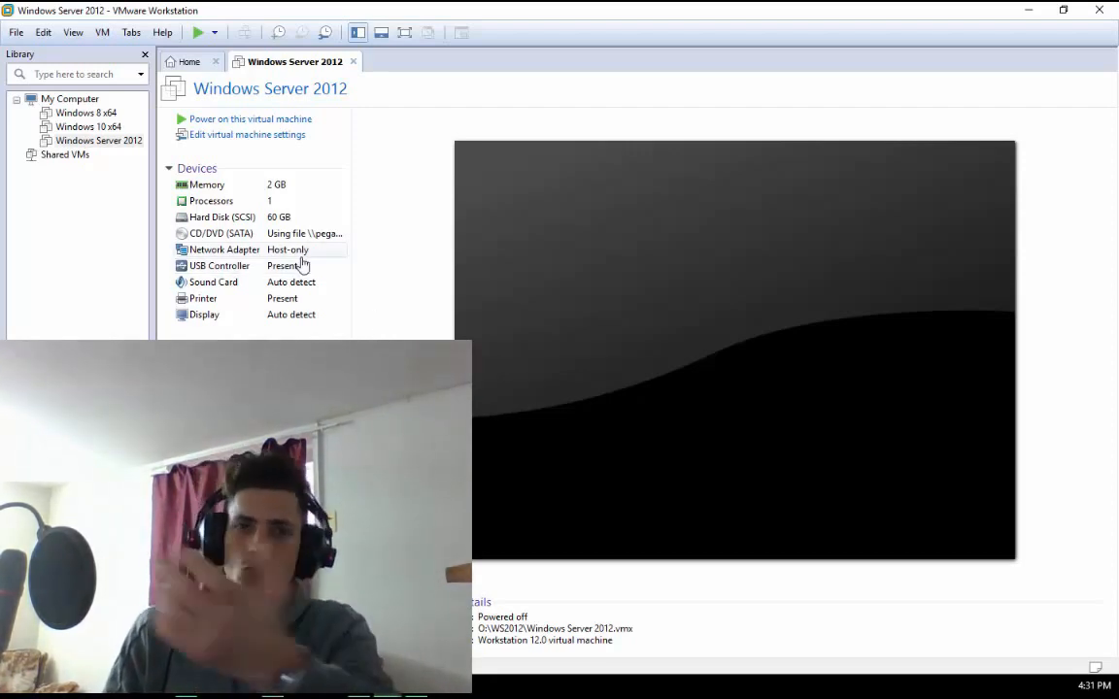
# Power on the Windows Server 2012 virtual machine and dismiss the removable devices hint
pyautogui.click(289, 124)
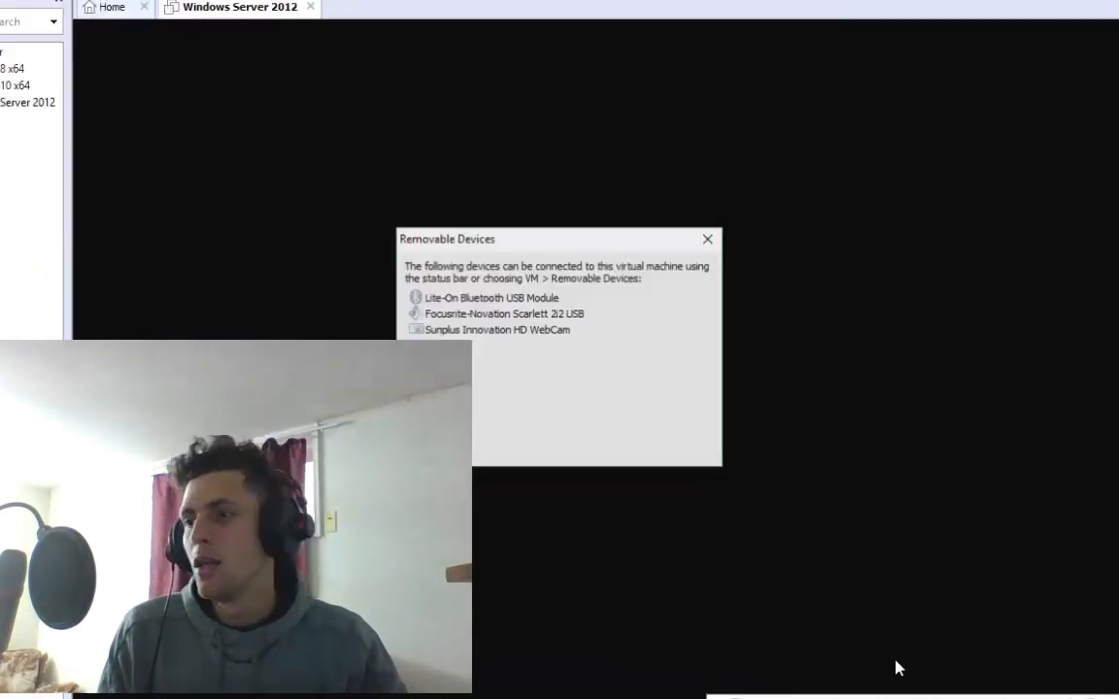
pyautogui.click(700, 455)
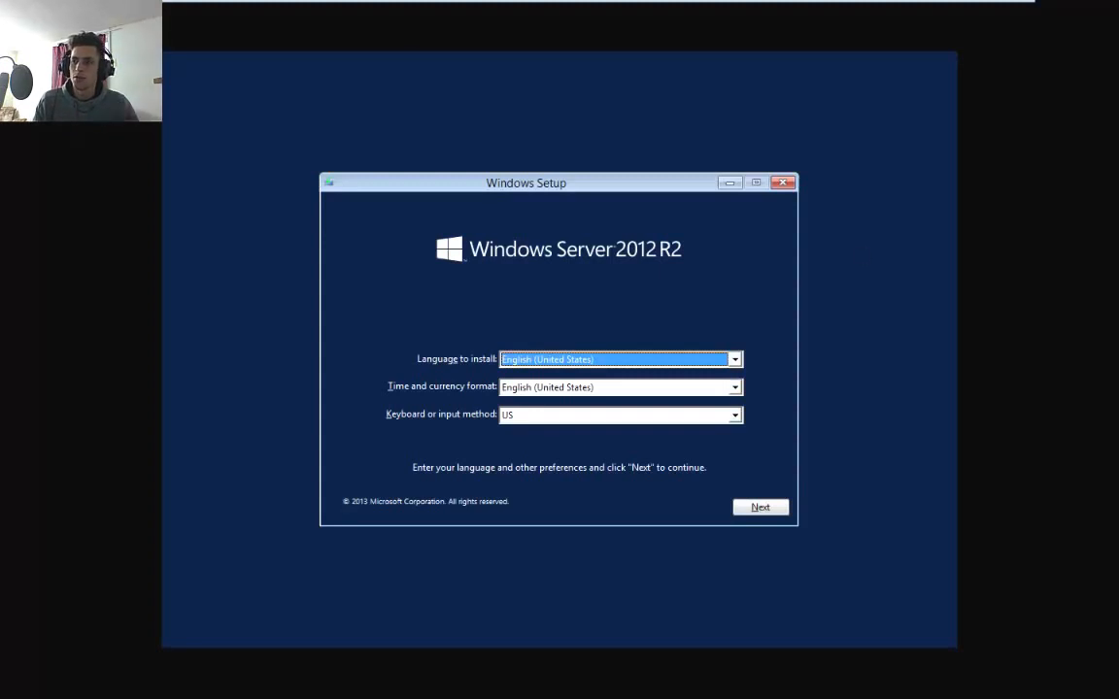
# Keep English (United States) language and format with the US keyboard, then start the installation
pyautogui.click(707, 545)
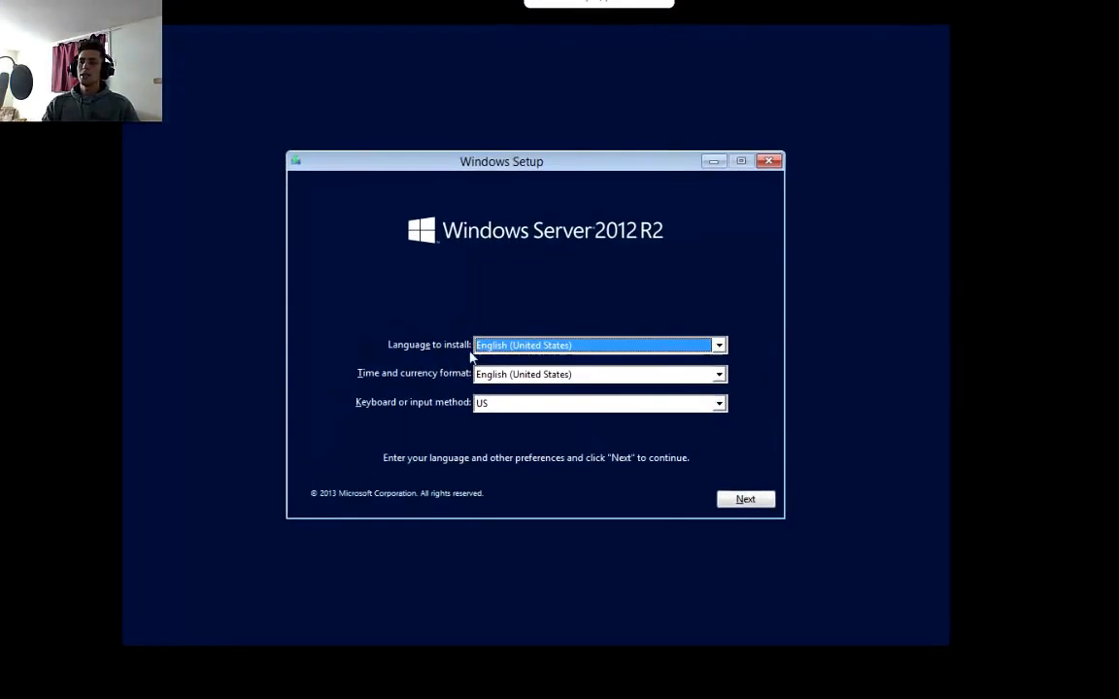
pyautogui.click(553, 348)
pyautogui.click(553, 351)
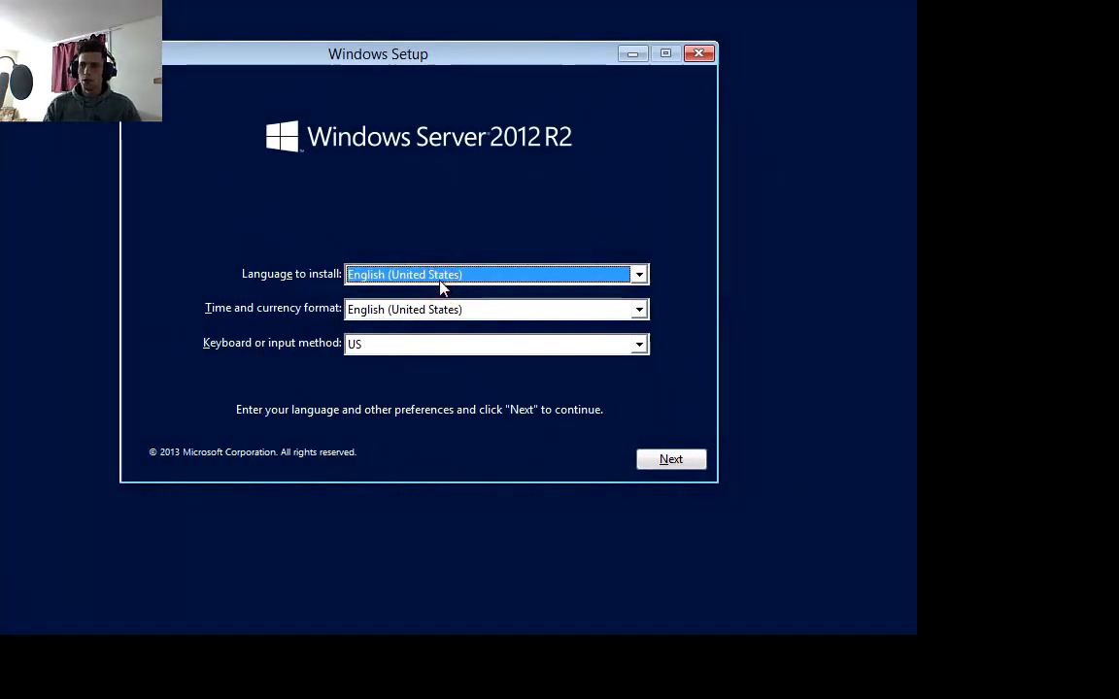
pyautogui.click(392, 321)
pyautogui.click(393, 322)
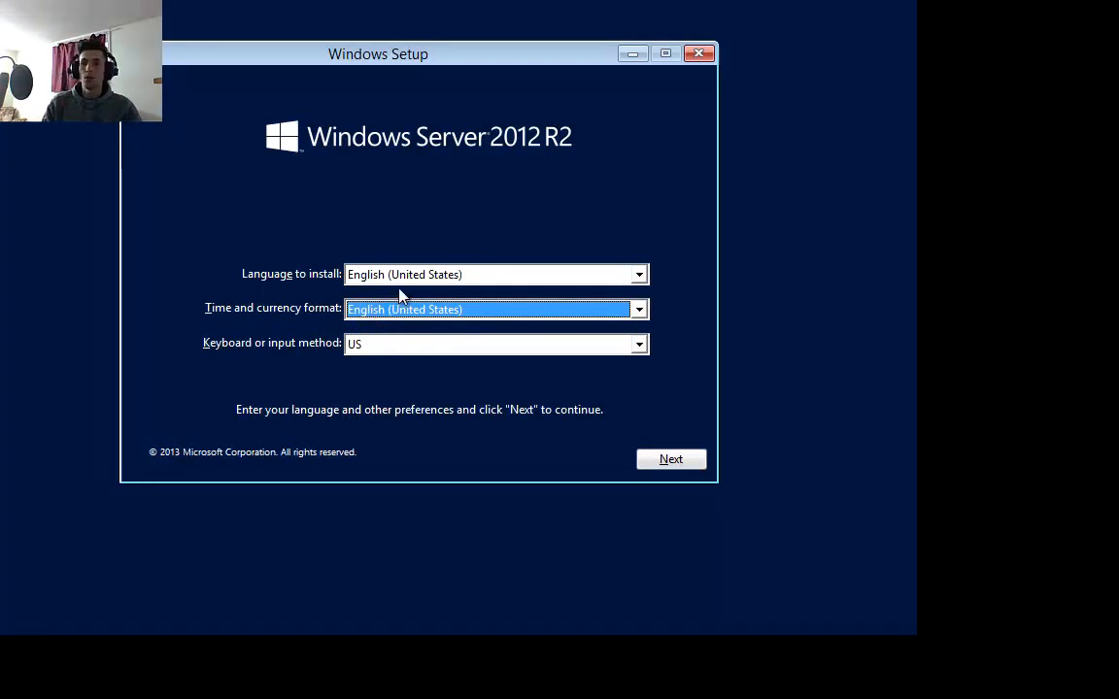
pyautogui.click(398, 344)
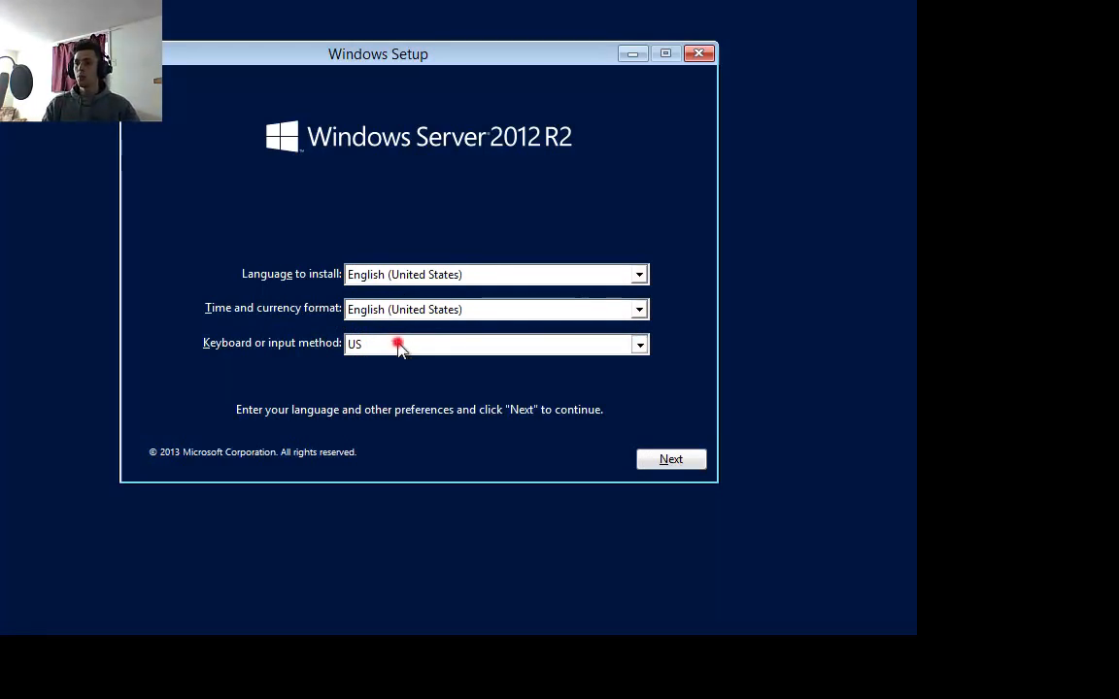
pyautogui.click(401, 347)
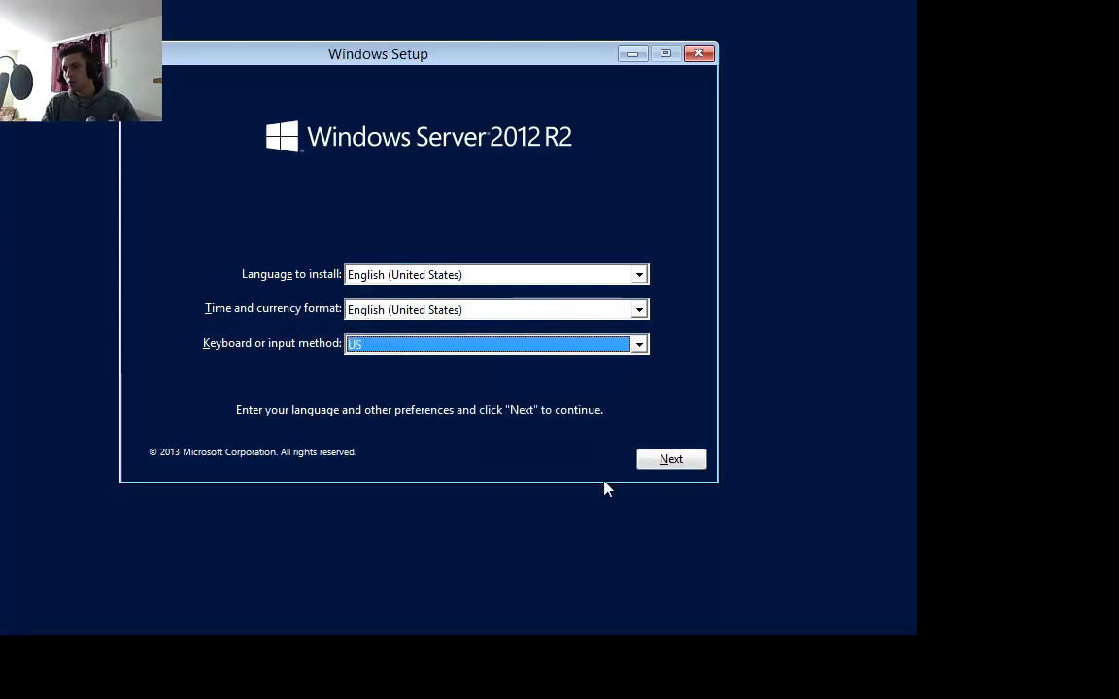
pyautogui.click(651, 463)
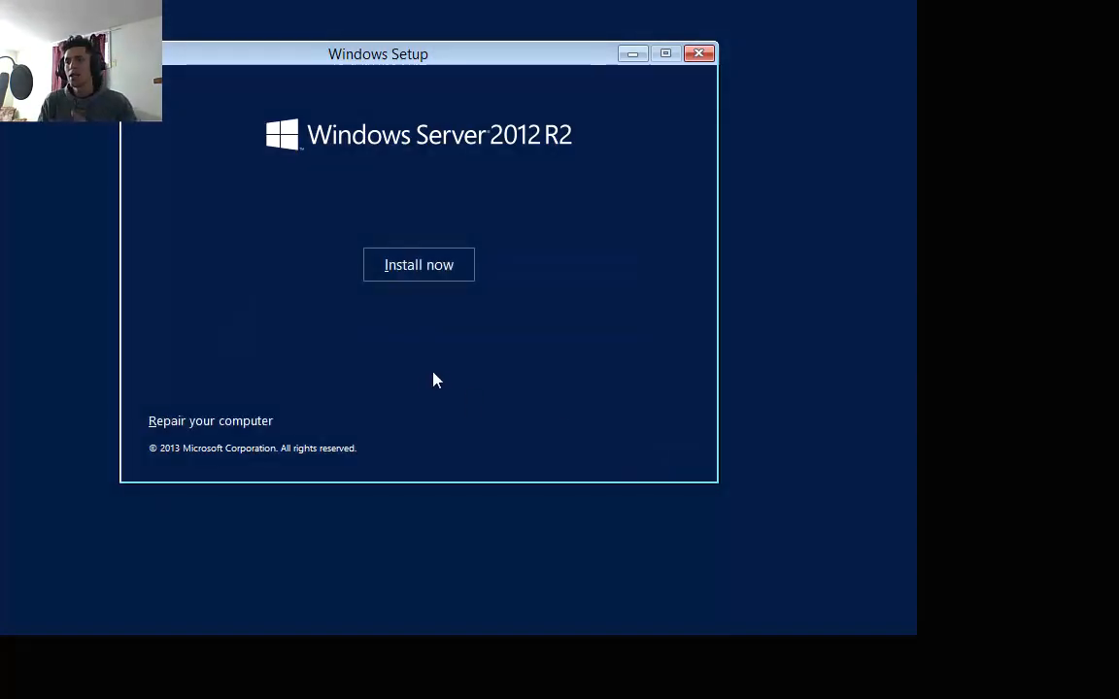
pyautogui.click(392, 276)
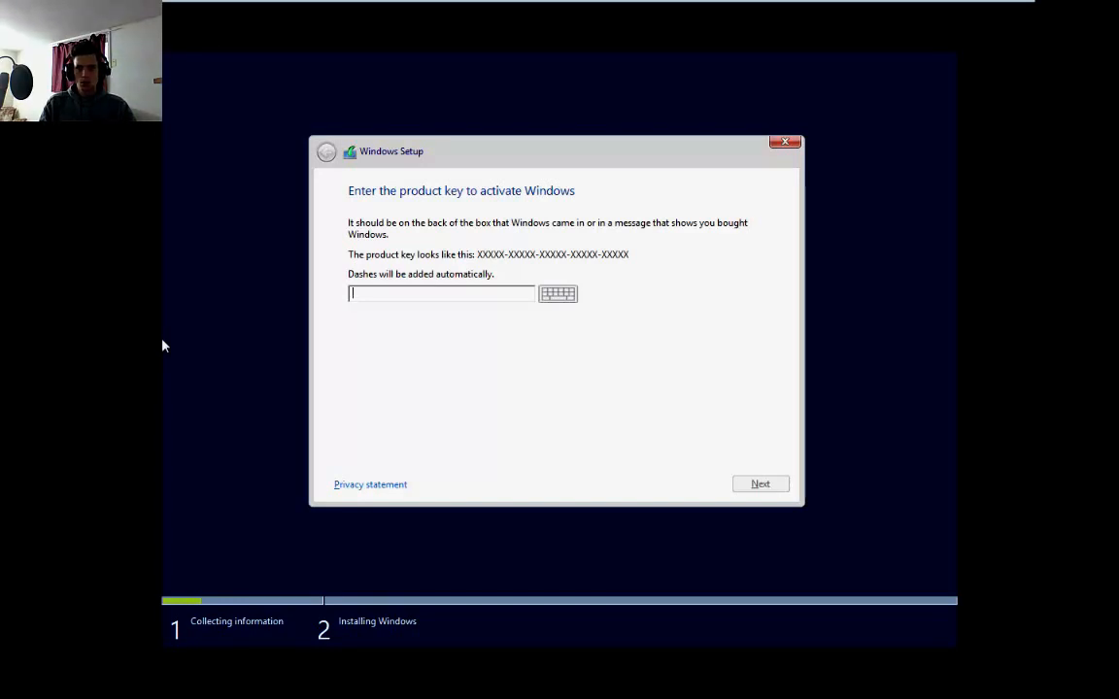
# Enter the Windows product key in the activation field
pyautogui.click(398, 296)
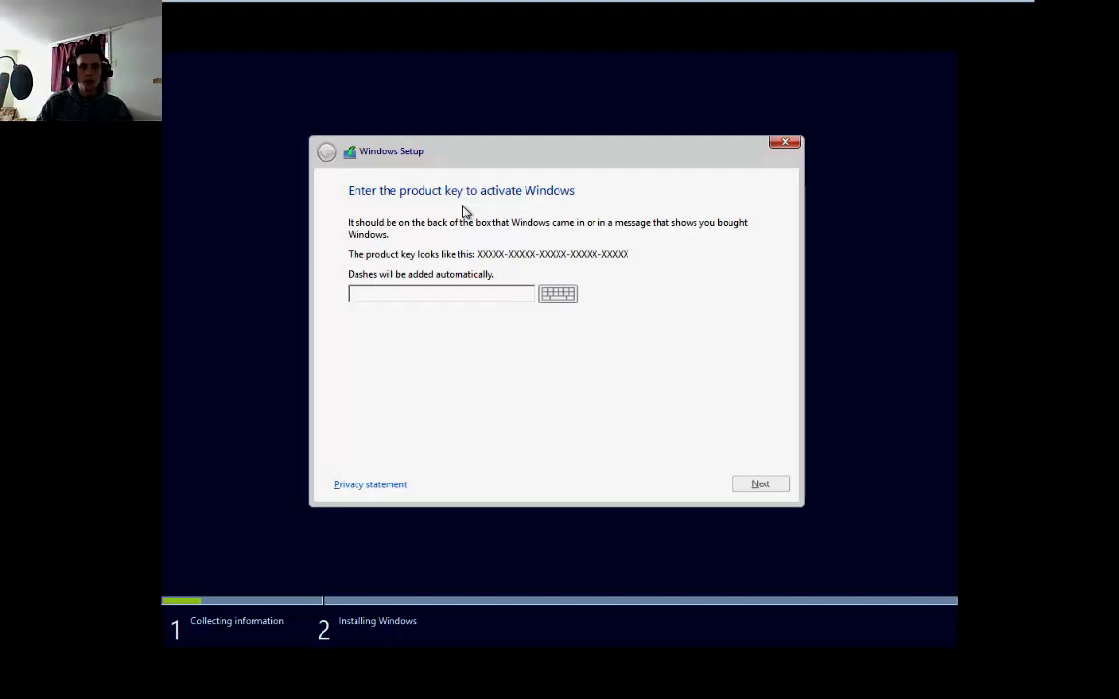
pyautogui.click(162, 315)
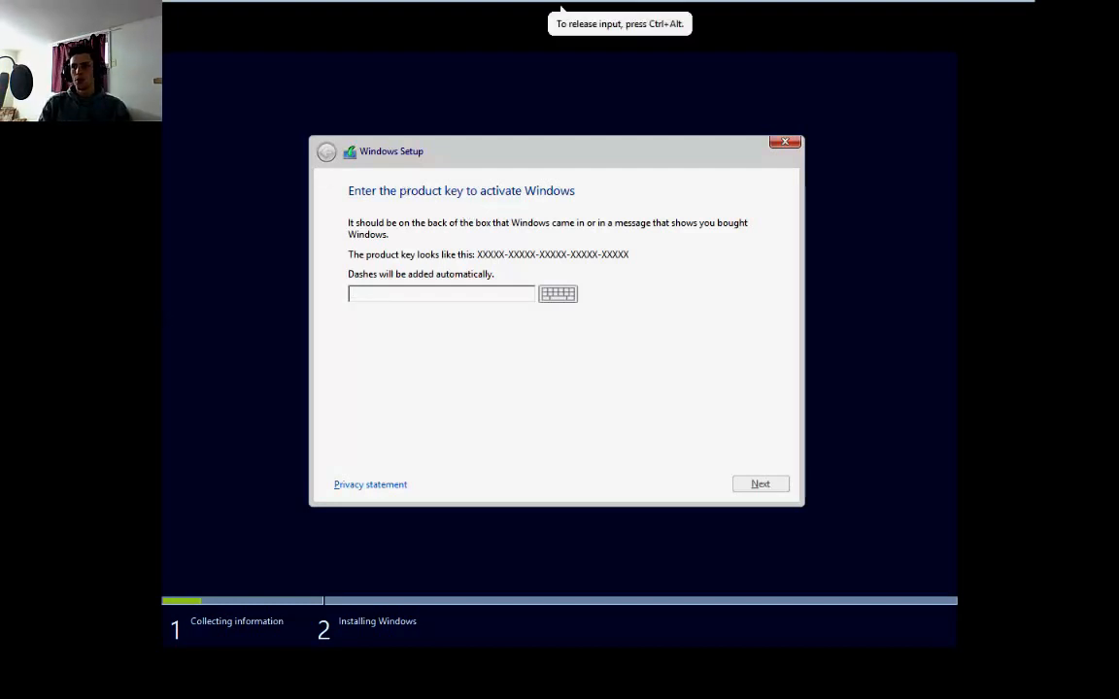
pyautogui.click(384, 292)
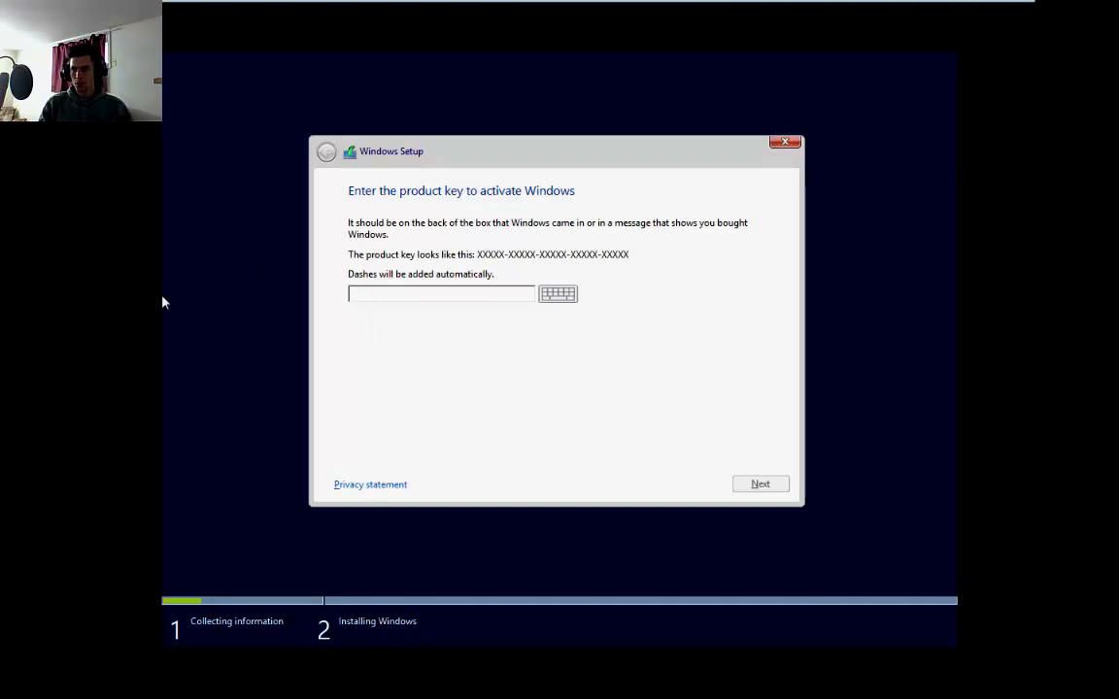
pyautogui.click(343, 294)
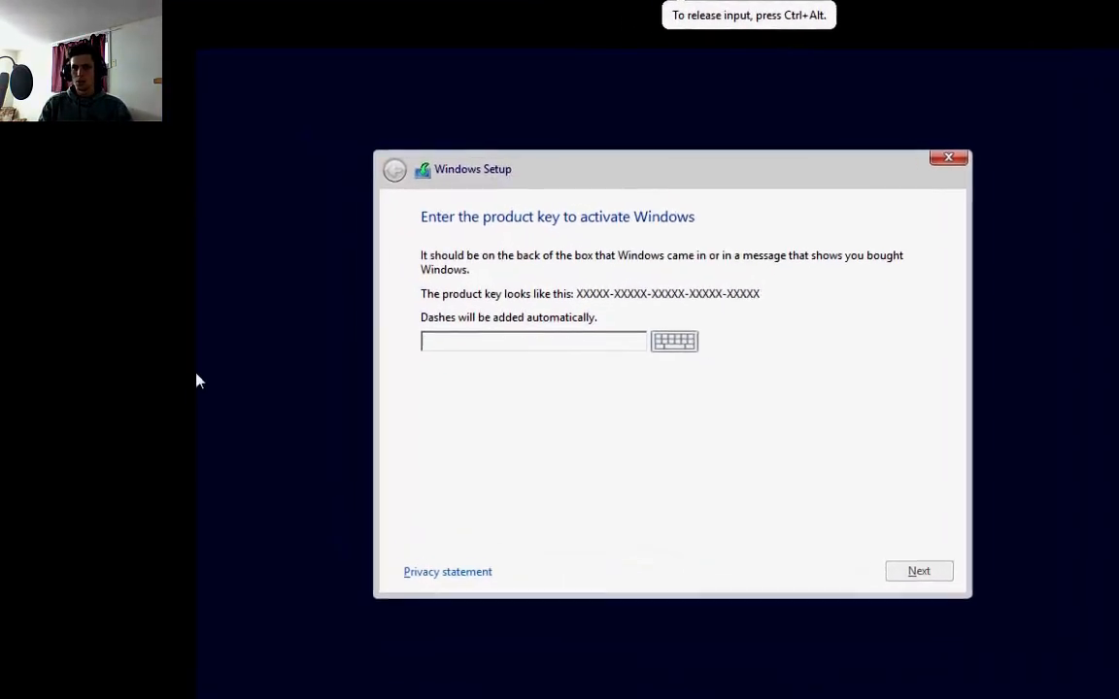
pyautogui.click(453, 314)
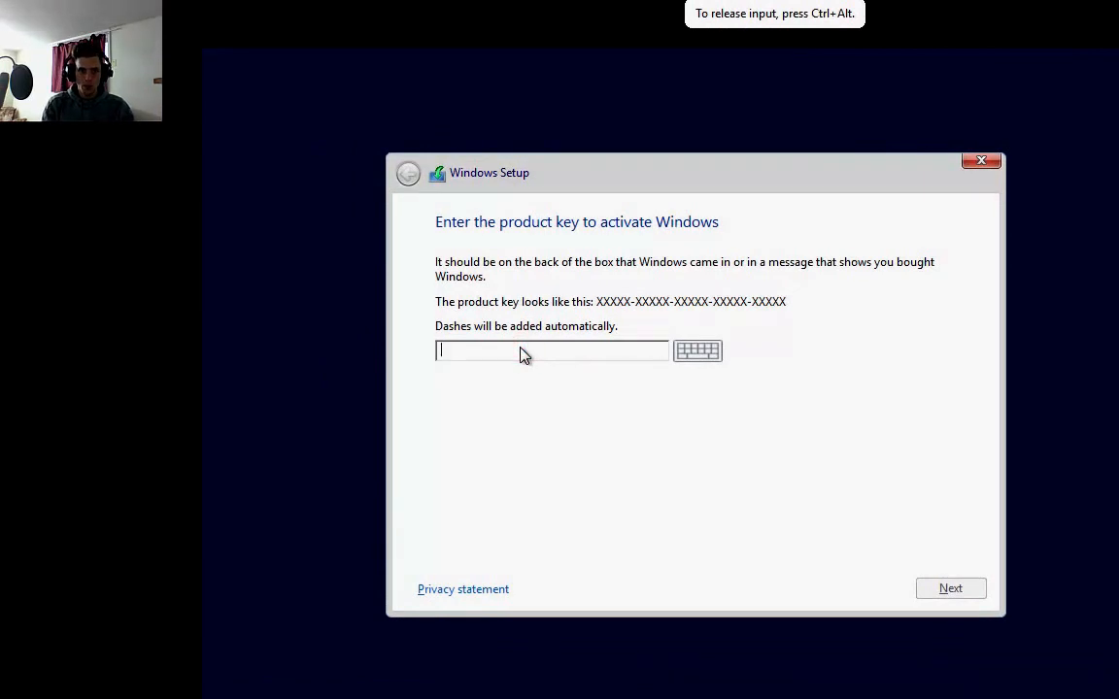
pyautogui.write('Y4')
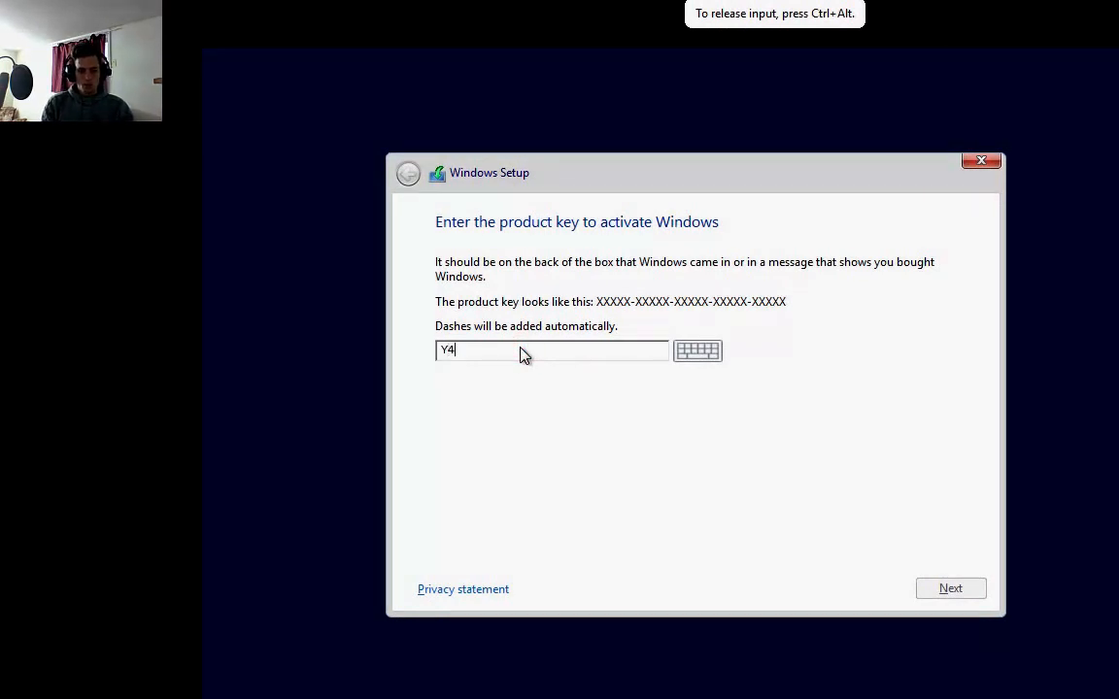
pyautogui.write('TGP-')
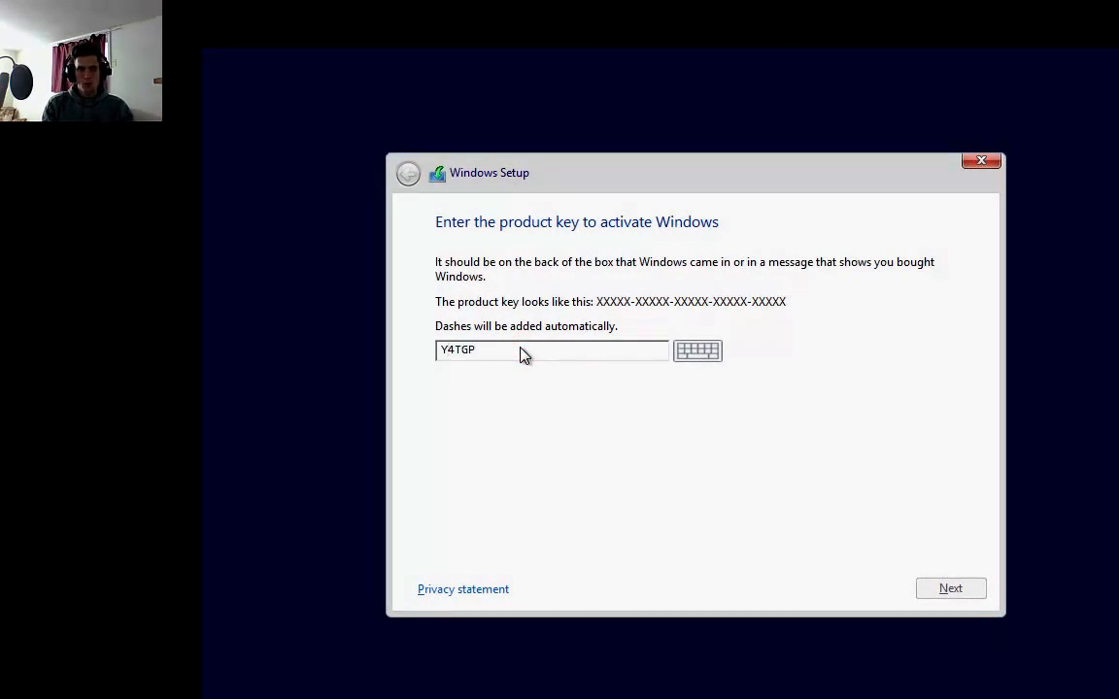
pyautogui.write('N')
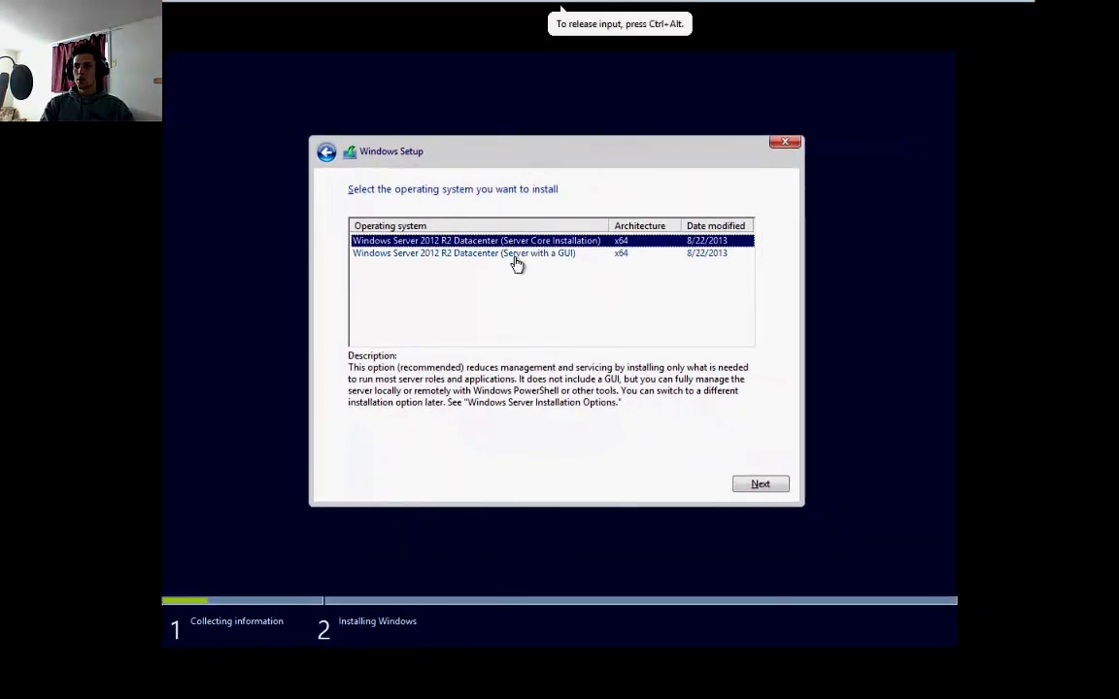
# Choose Windows Server 2012 R2 Datacenter (Server with a GUI) and accept the license terms
pyautogui.click(515, 254)
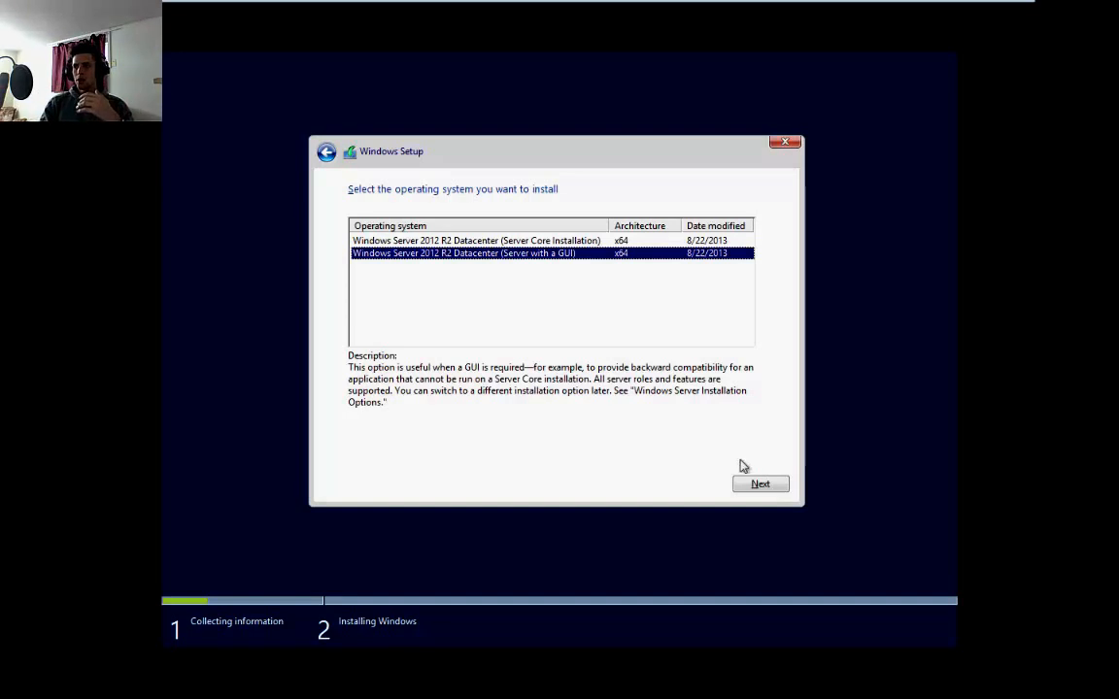
pyautogui.click(759, 482)
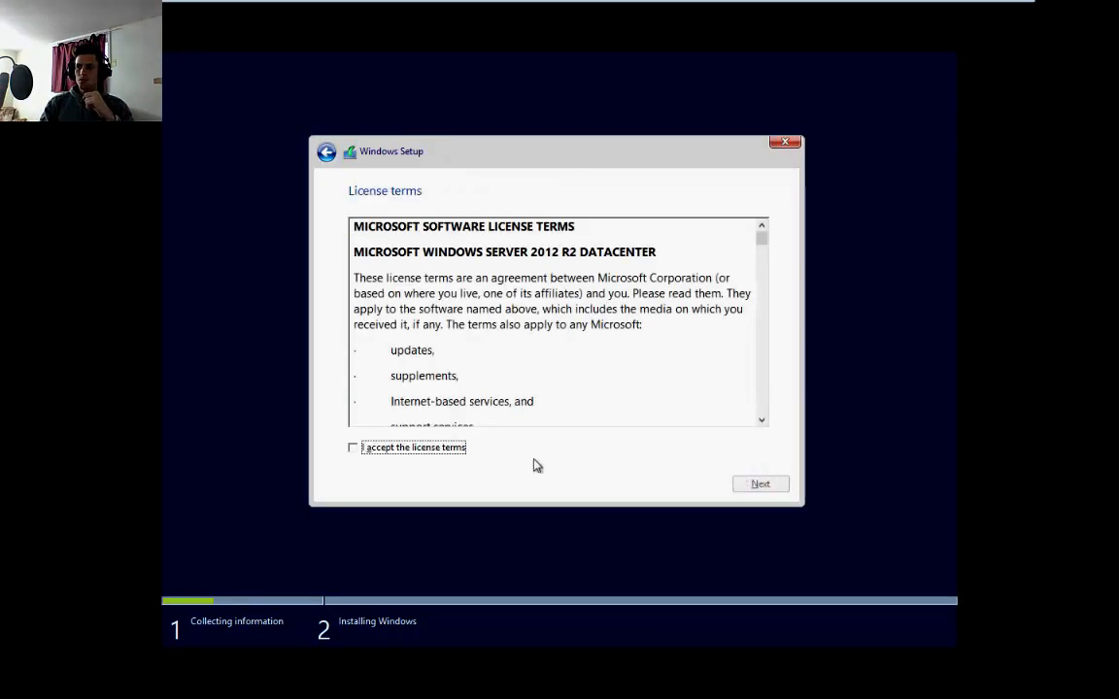
pyautogui.click(401, 448)
pyautogui.click(760, 483)
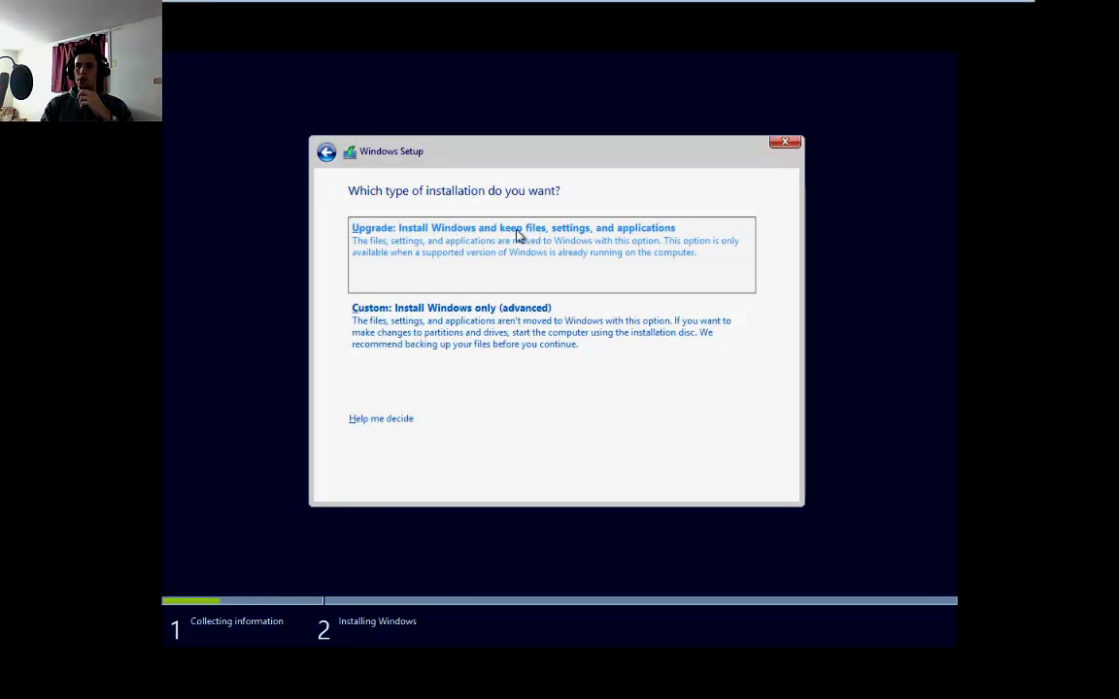
# Choose the Custom installation and create a new 500 MB partition on Drive 0
pyautogui.click(471, 309)
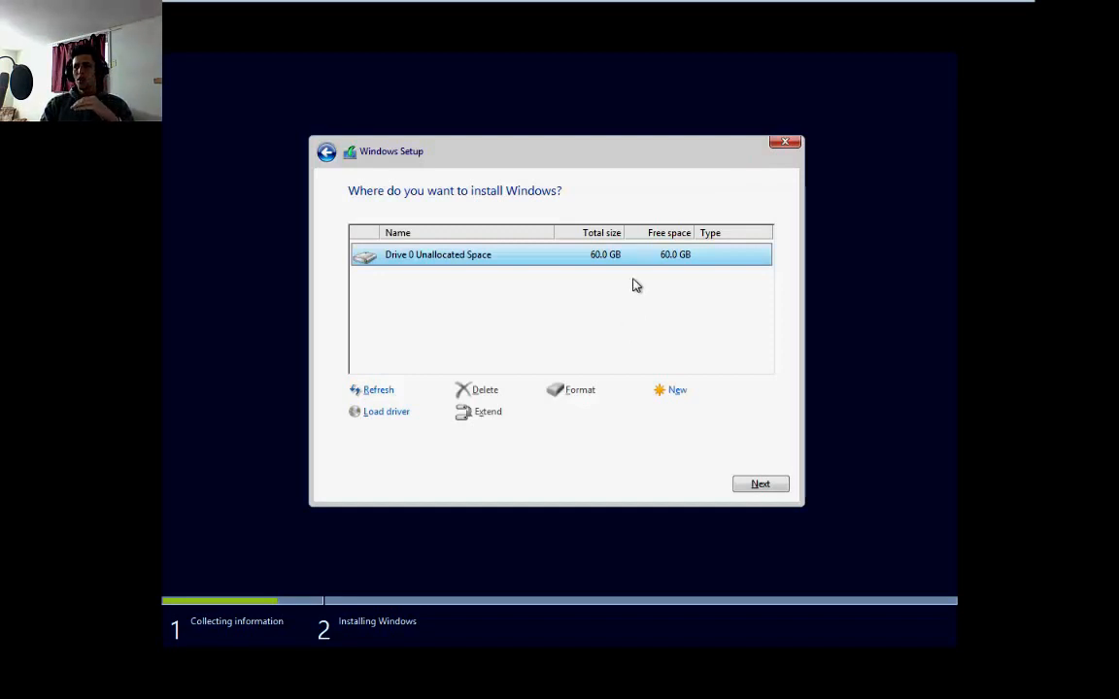
pyautogui.click(671, 393)
pyautogui.moveTo(622, 412); pyautogui.dragTo(599, 415)
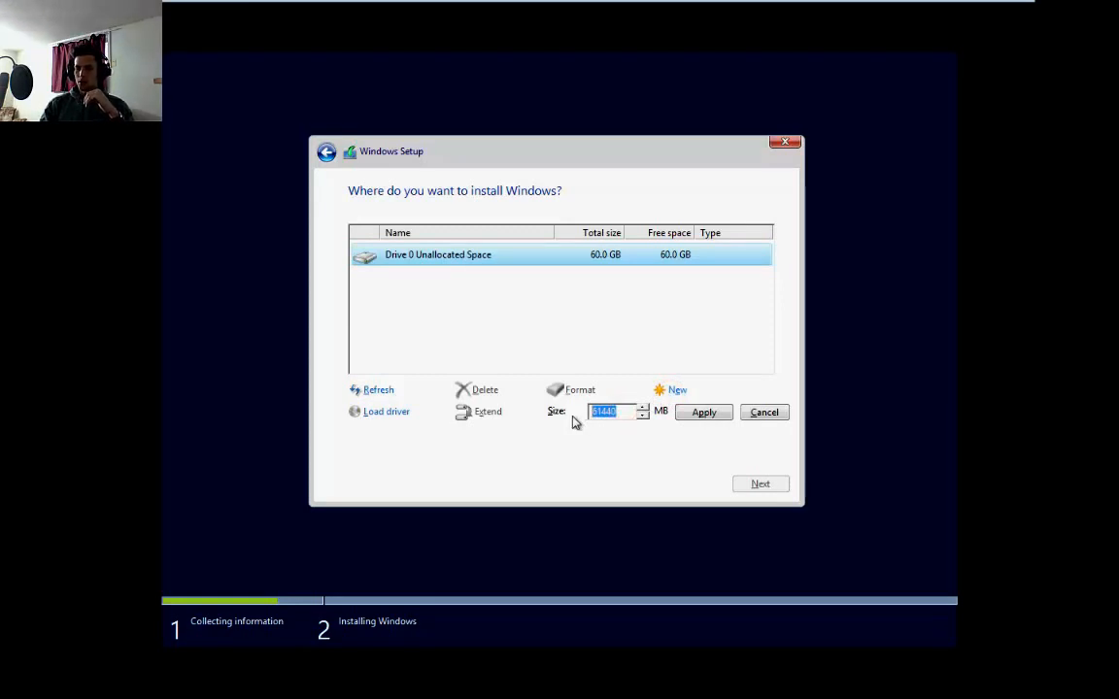
pyautogui.write('500')
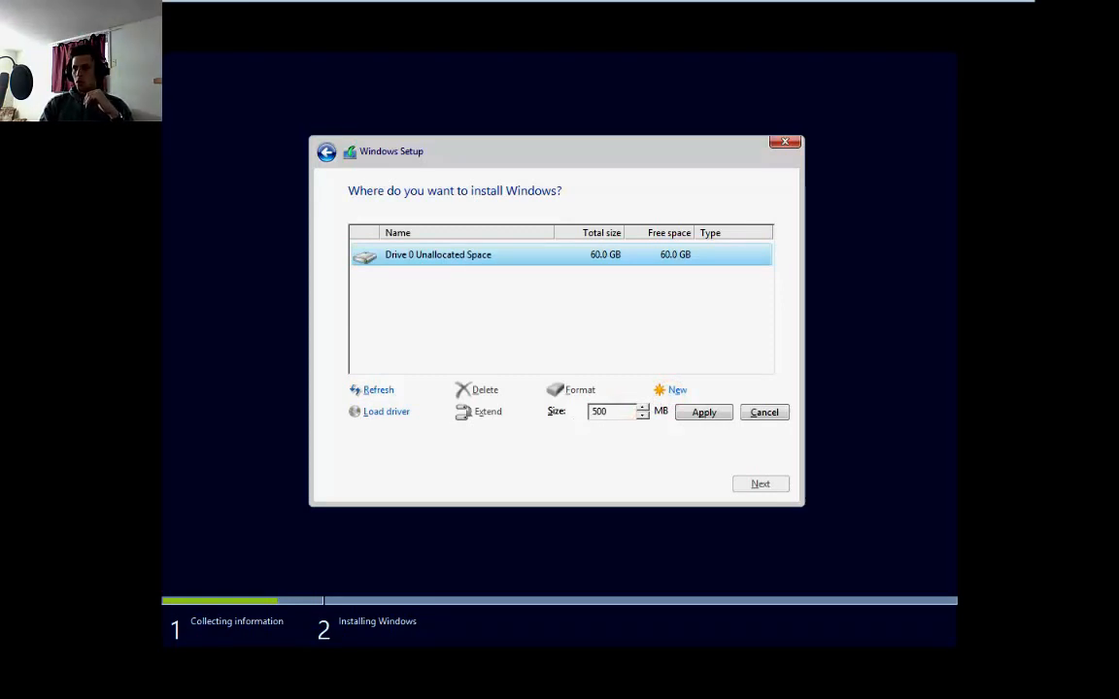
pyautogui.click(703, 412)
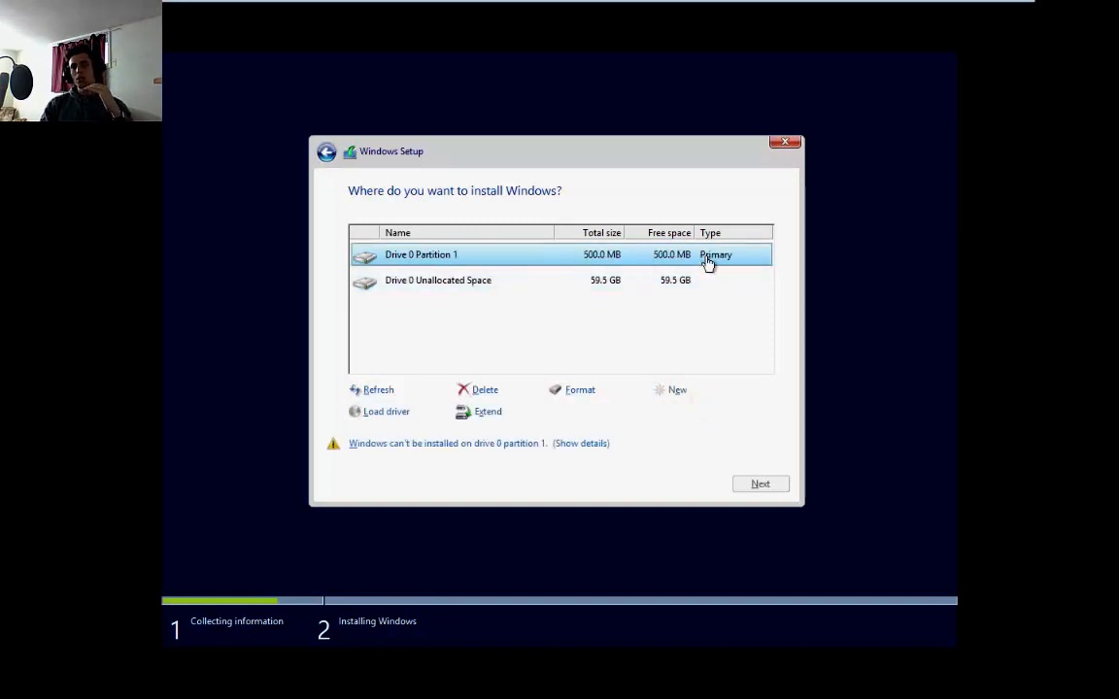
# Install Windows onto the remaining Drive 0 unallocated space
pyautogui.click(625, 281)
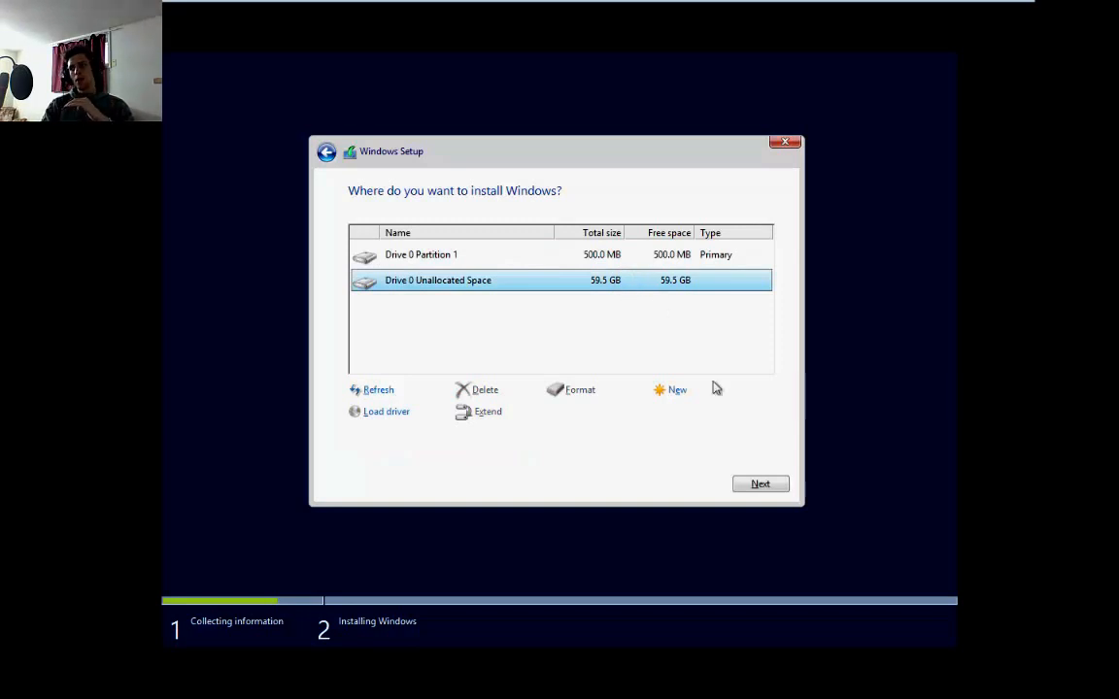
pyautogui.click(749, 484)
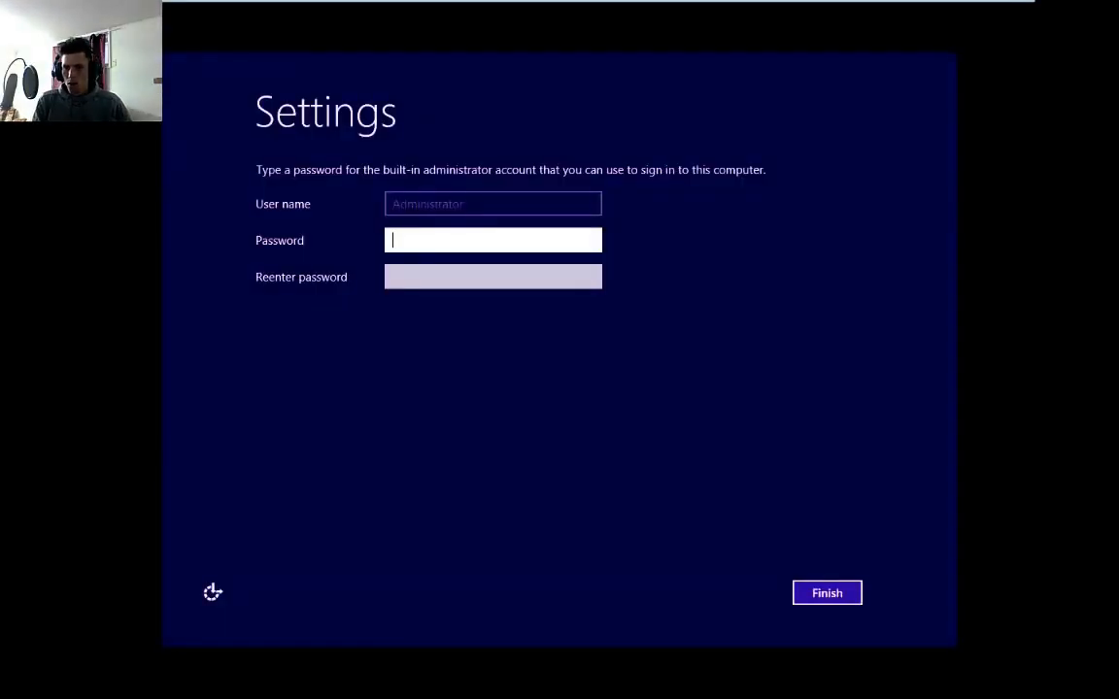
# Set and confirm the built-in Administrator account password, then finish setup
pyautogui.click(544, 381)
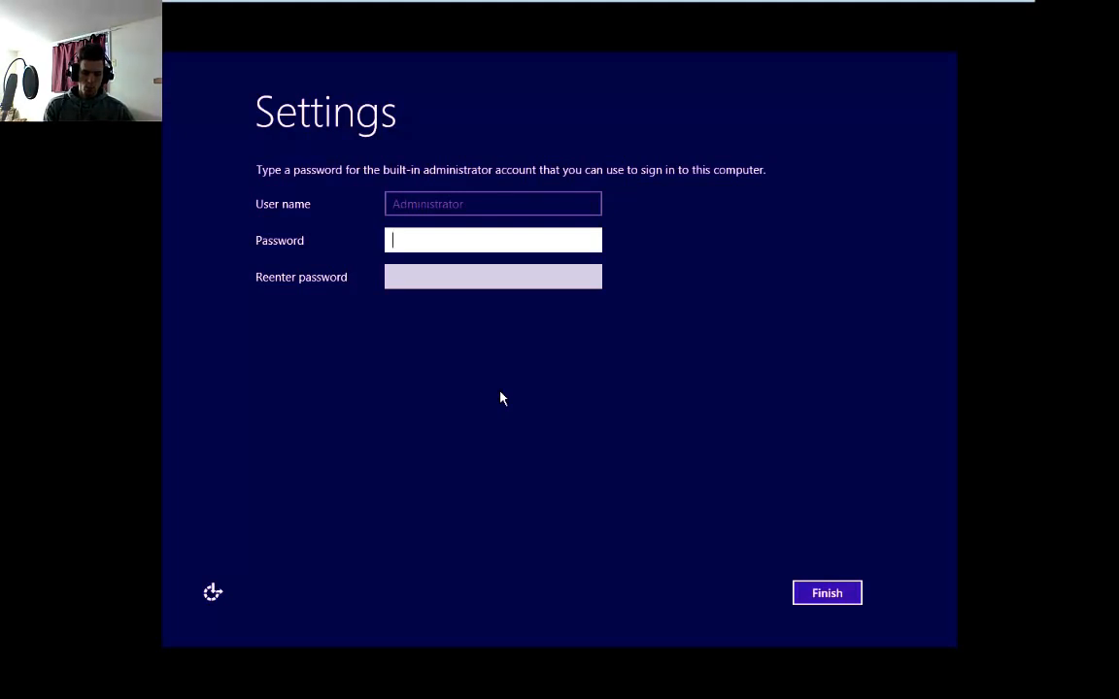
pyautogui.write('*******')
pyautogui.press('Tab')
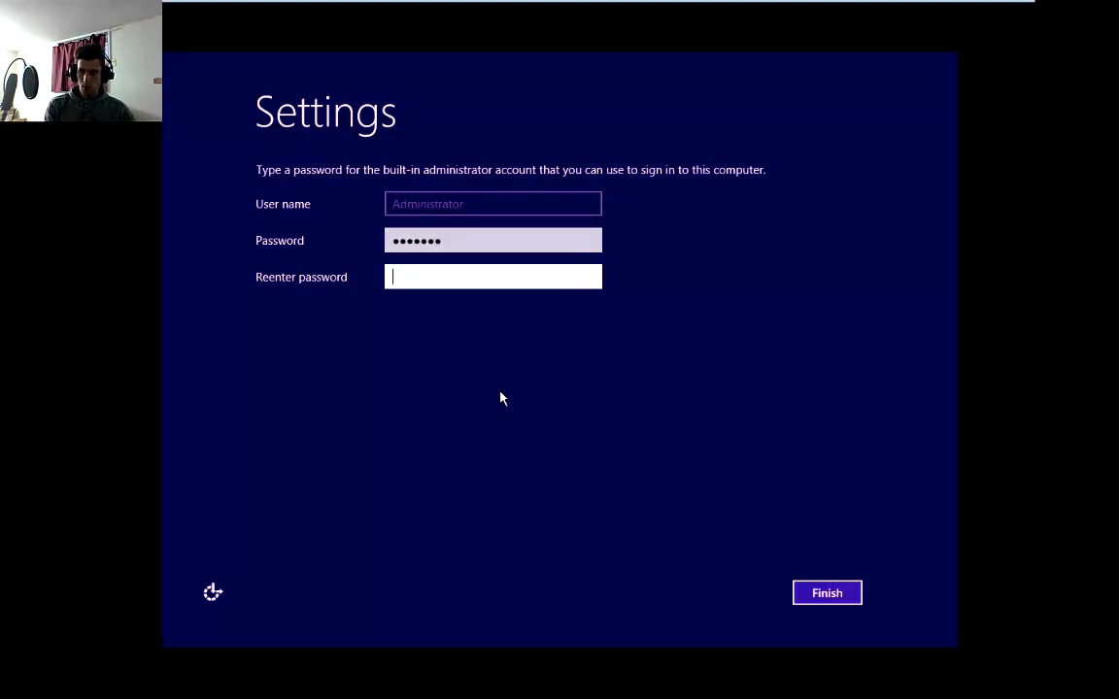
pyautogui.write('*******')
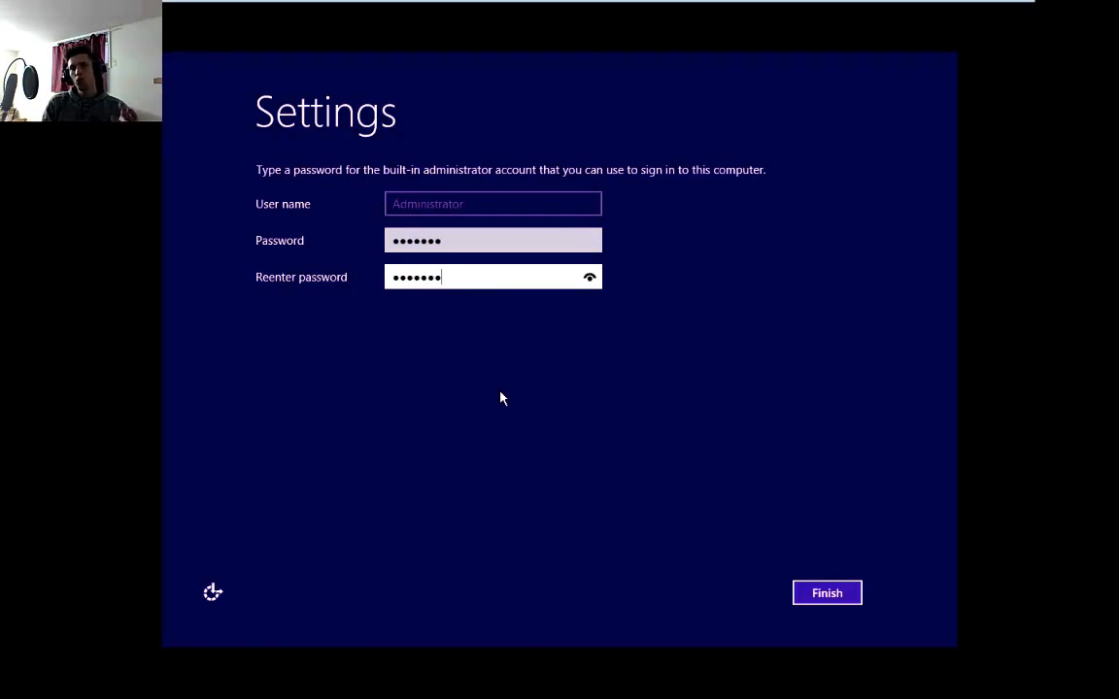
pyautogui.press('Return')
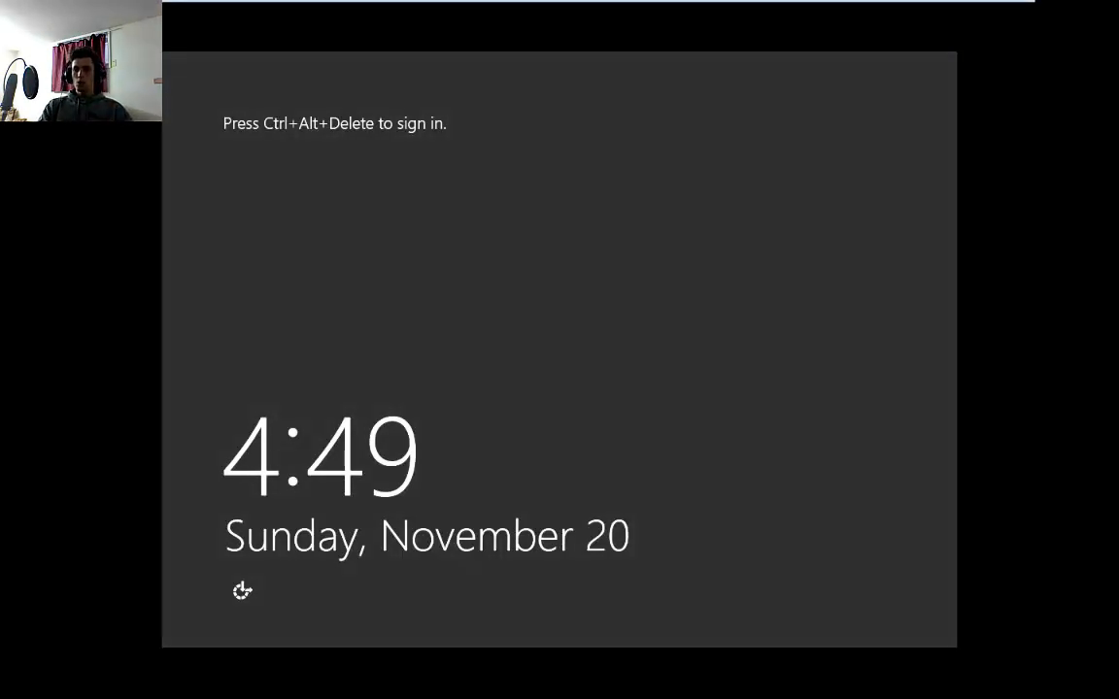
# Send Ctrl+Alt+Delete to the VM and sign in as Administrator with the account password
pyautogui.click(451, 260)
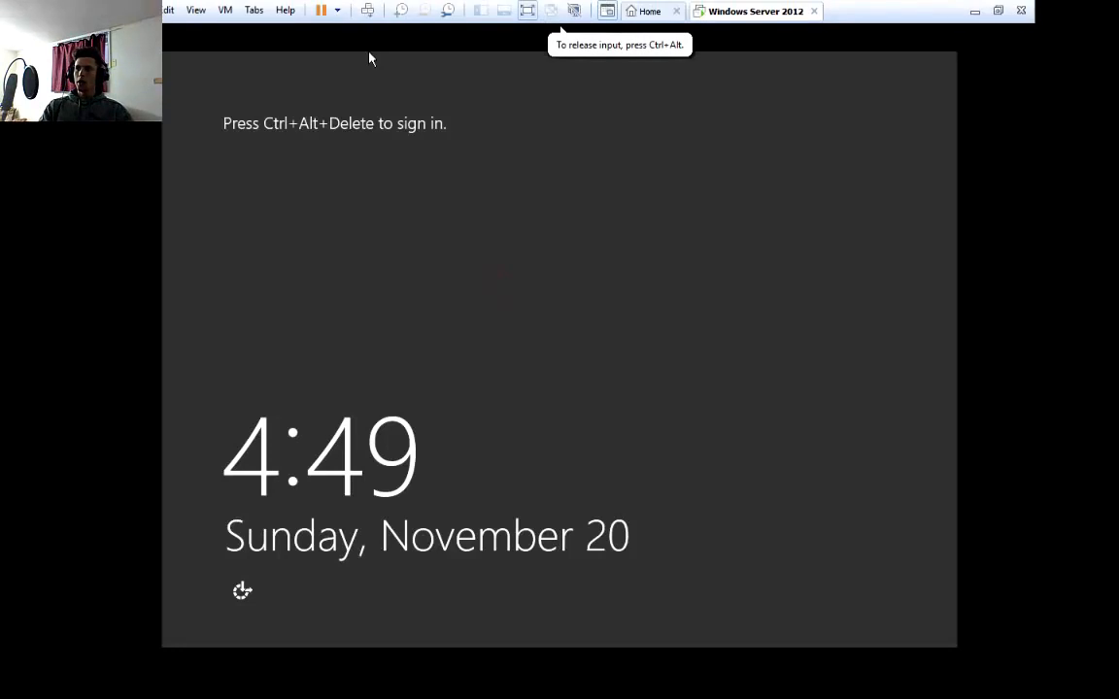
pyautogui.click(366, 10)
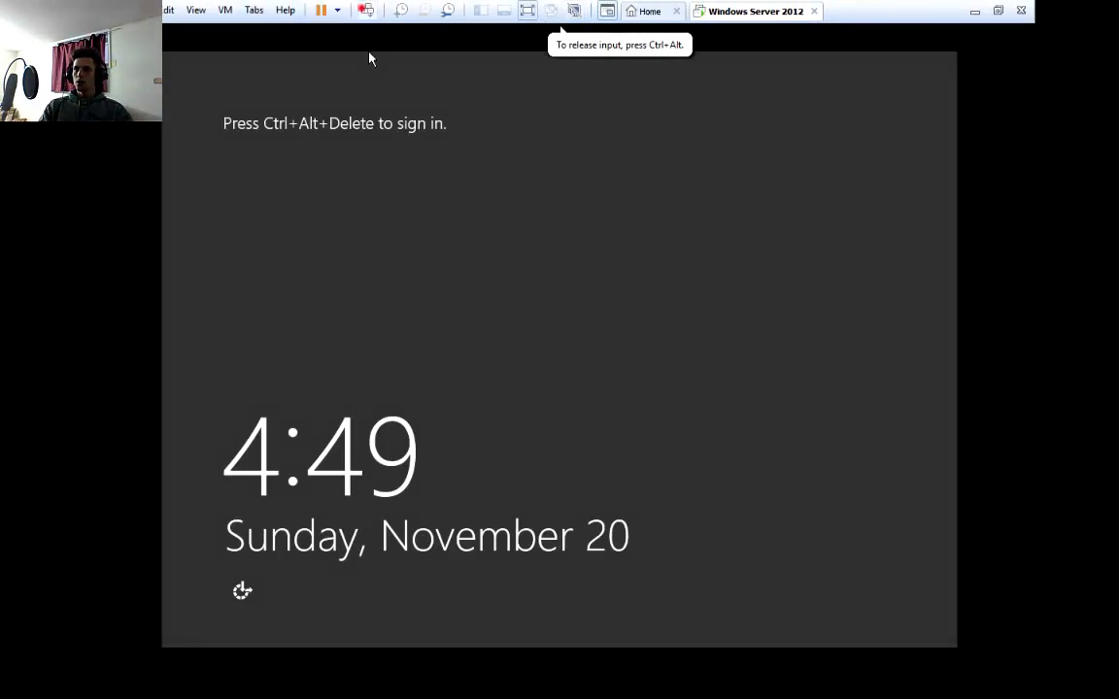
pyautogui.click(567, 247)
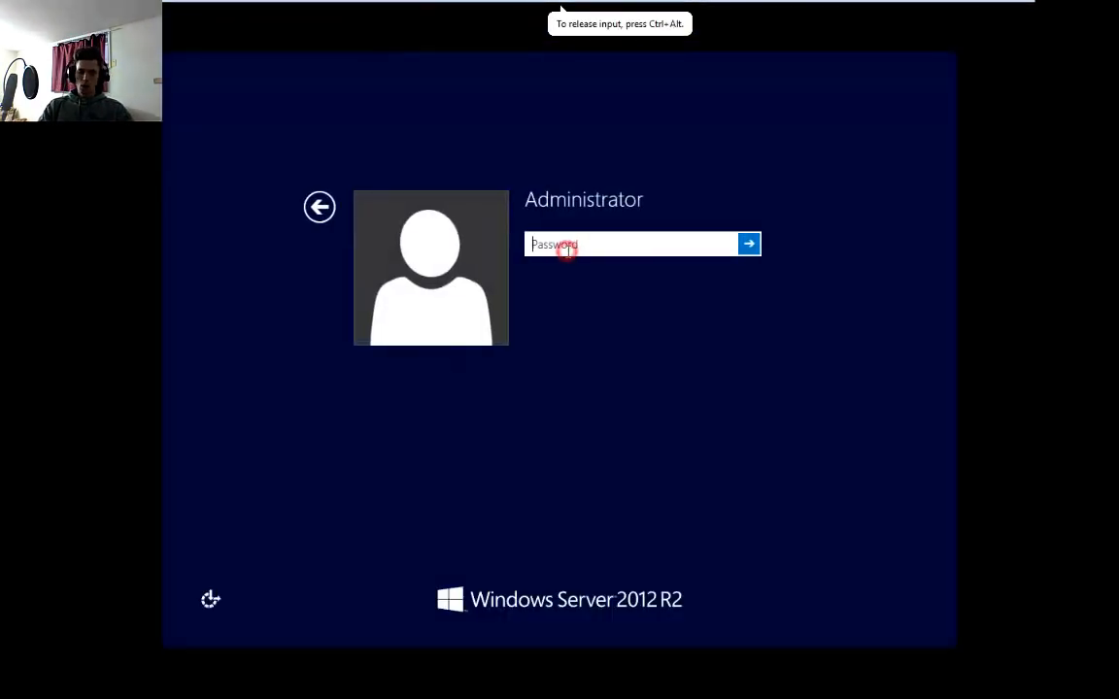
pyautogui.write('•••••••')
pyautogui.press('Return')
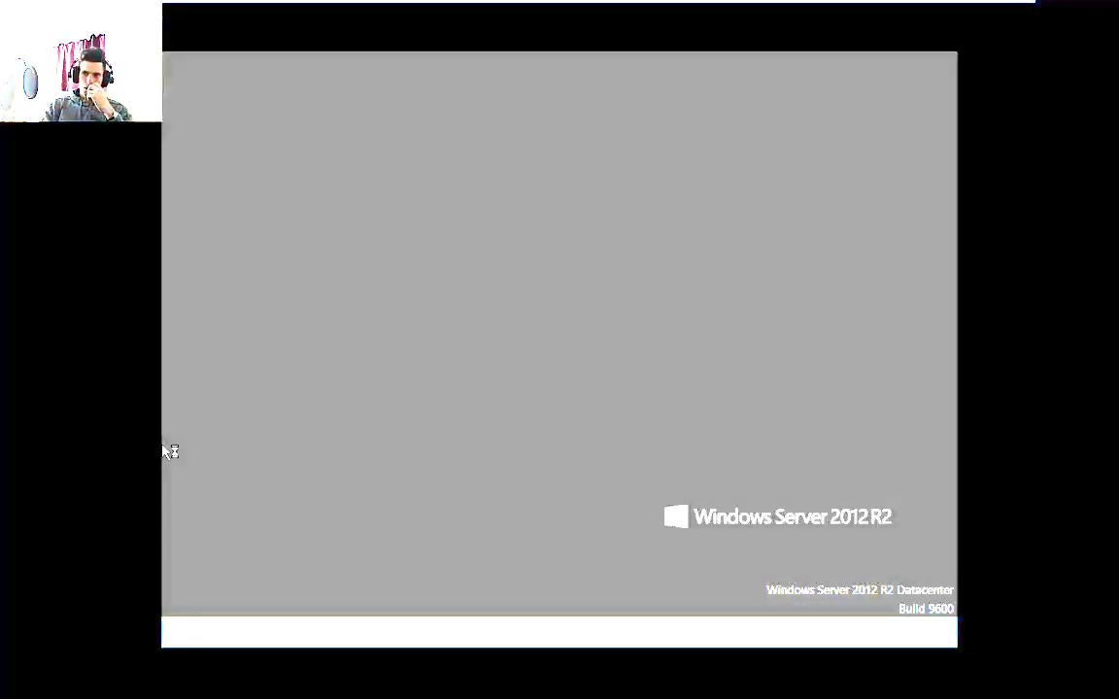
pyautogui.click(600, 399)
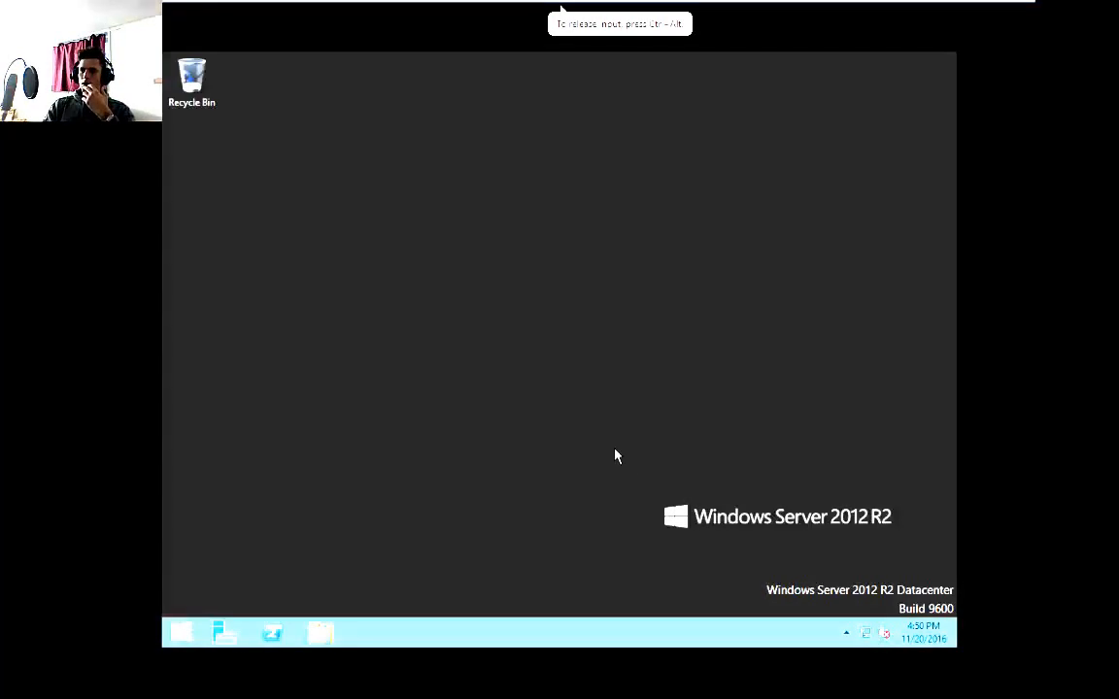
# Open File Explorer to view This PC, then close it
pyautogui.click(592, 389)
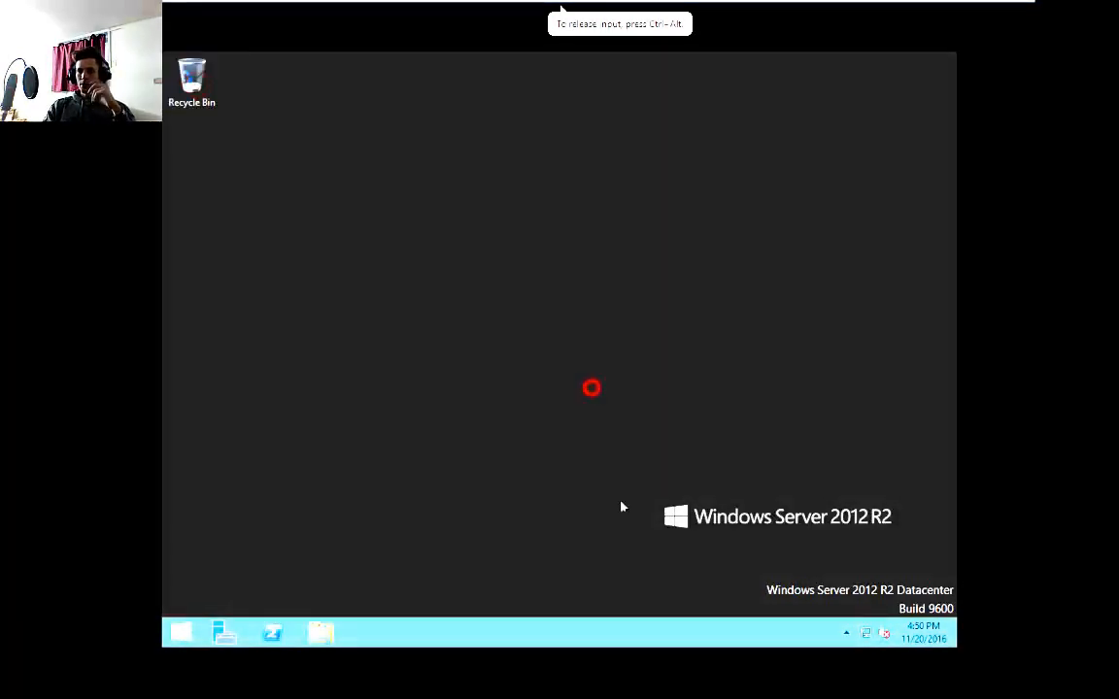
pyautogui.click(182, 633)
pyautogui.click(181, 632)
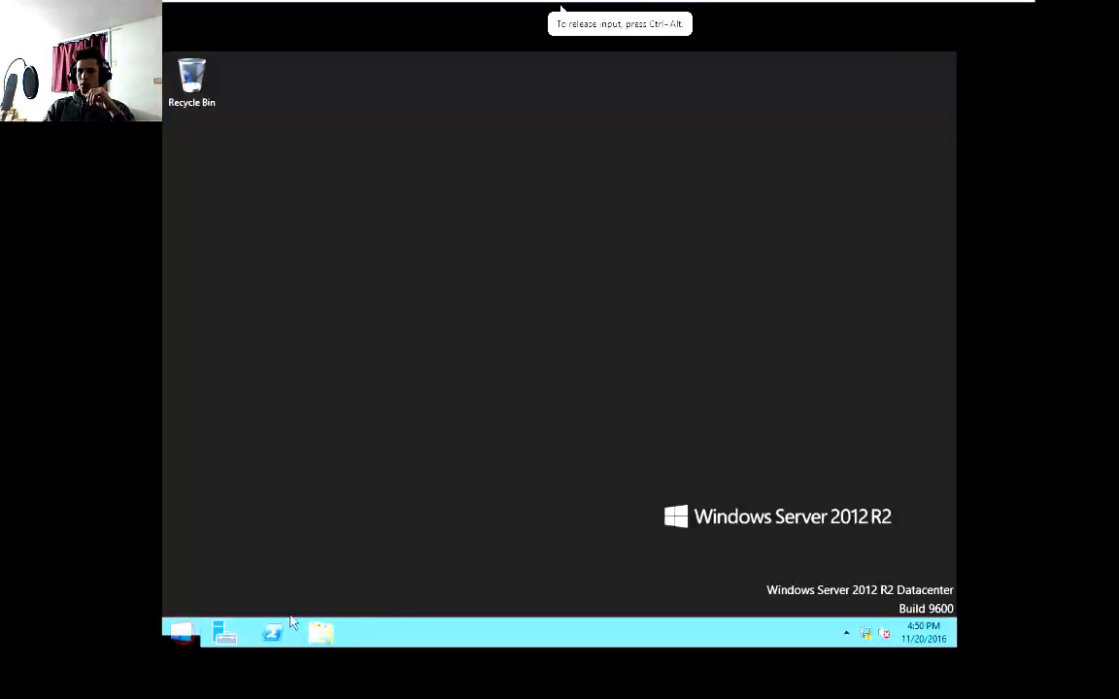
pyautogui.click(321, 633)
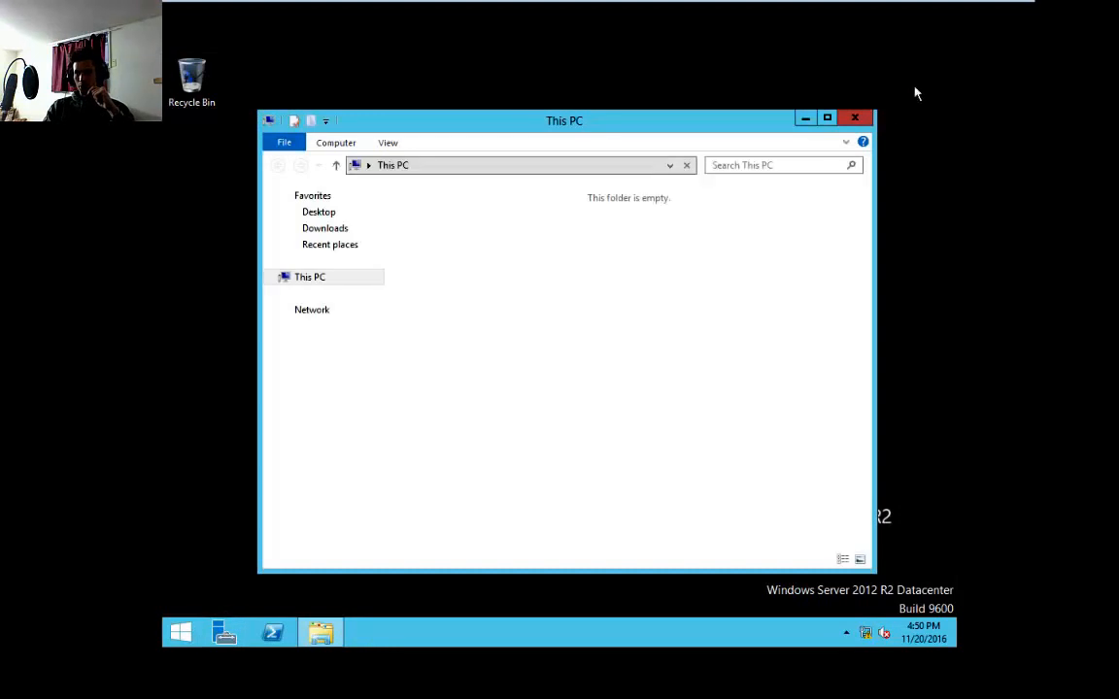
pyautogui.click(852, 120)
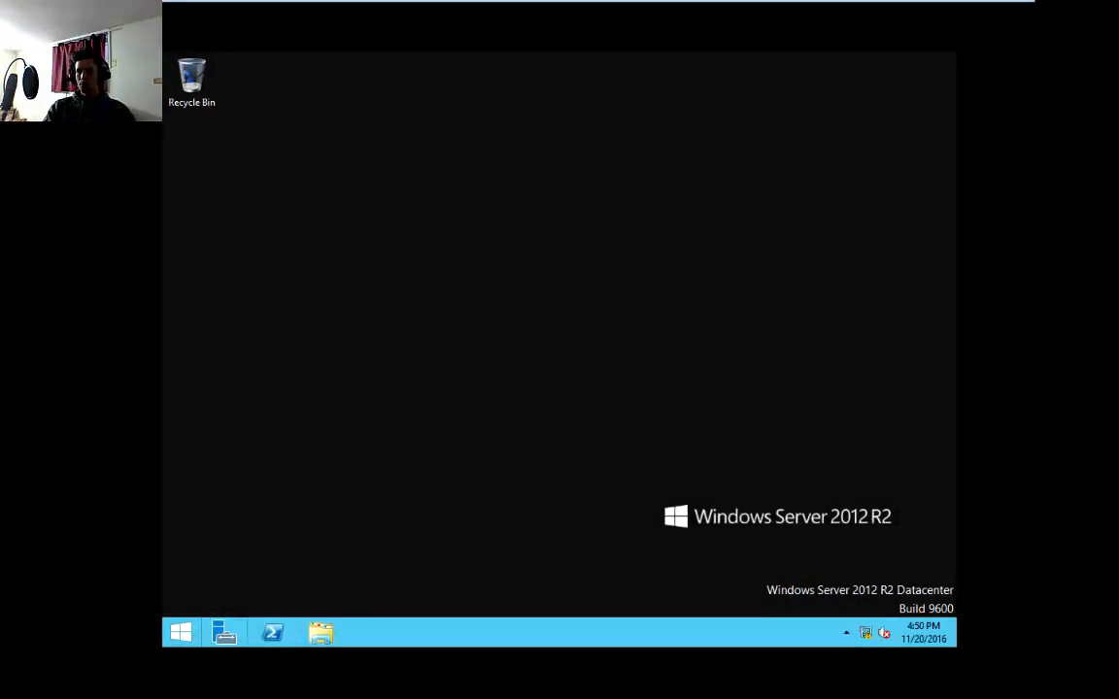
# Open Server Manager and review the All Servers page, the dashboard and the Server Manager Properties
pyautogui.click(224, 636)
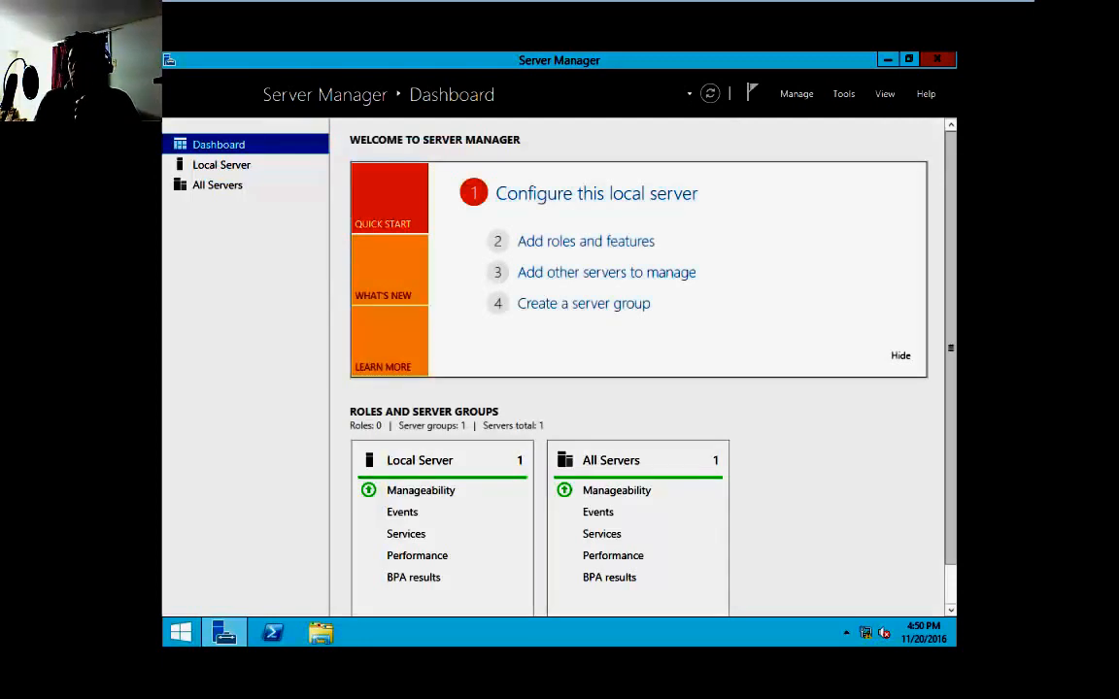
pyautogui.click(226, 184)
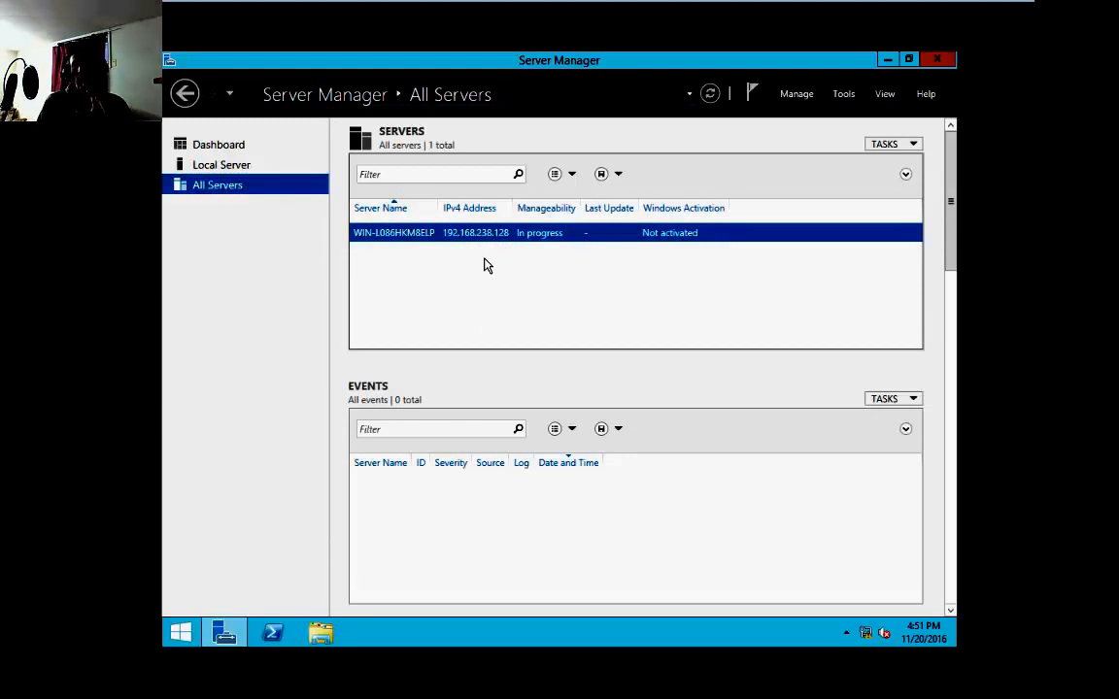
pyautogui.click(225, 144)
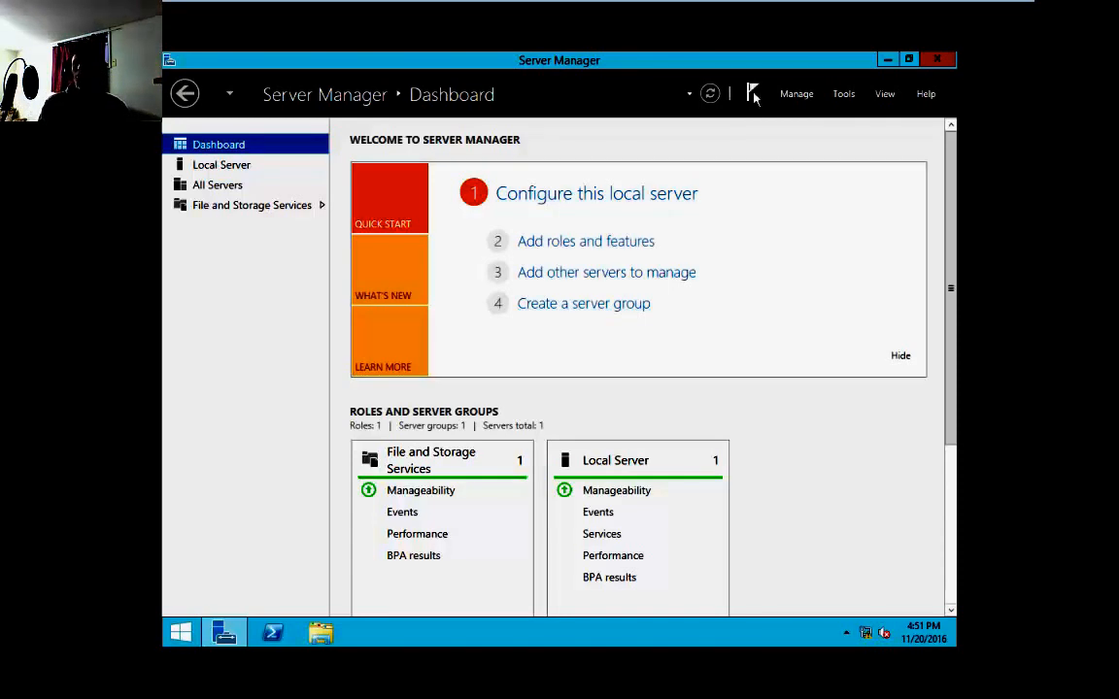
pyautogui.click(796, 99)
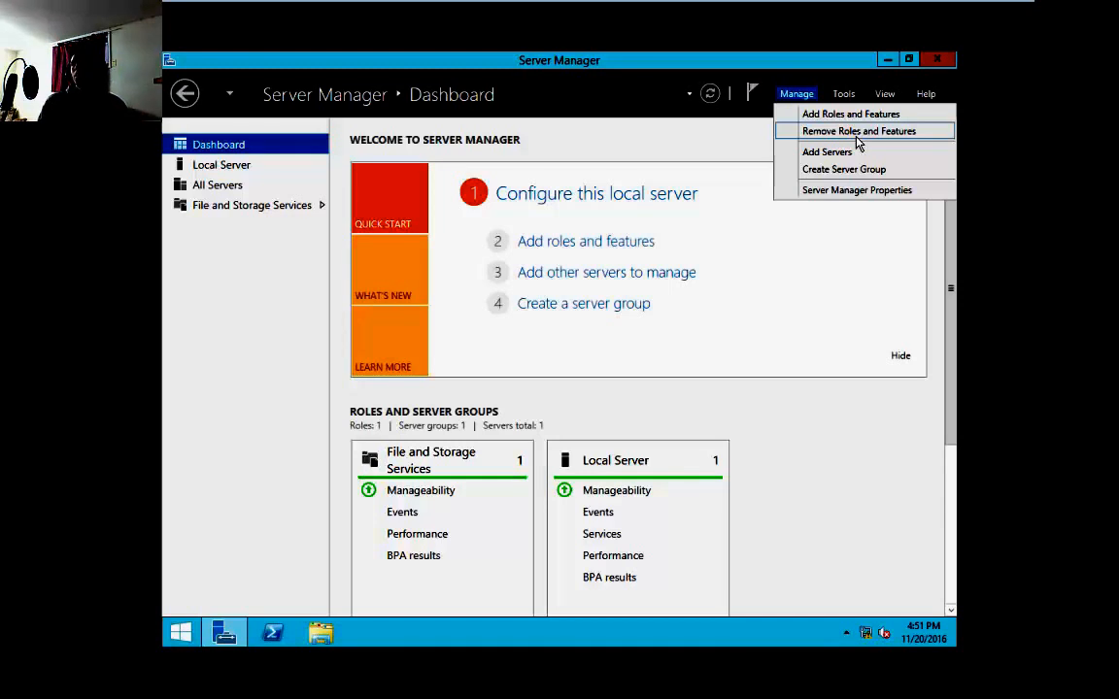
pyautogui.click(857, 191)
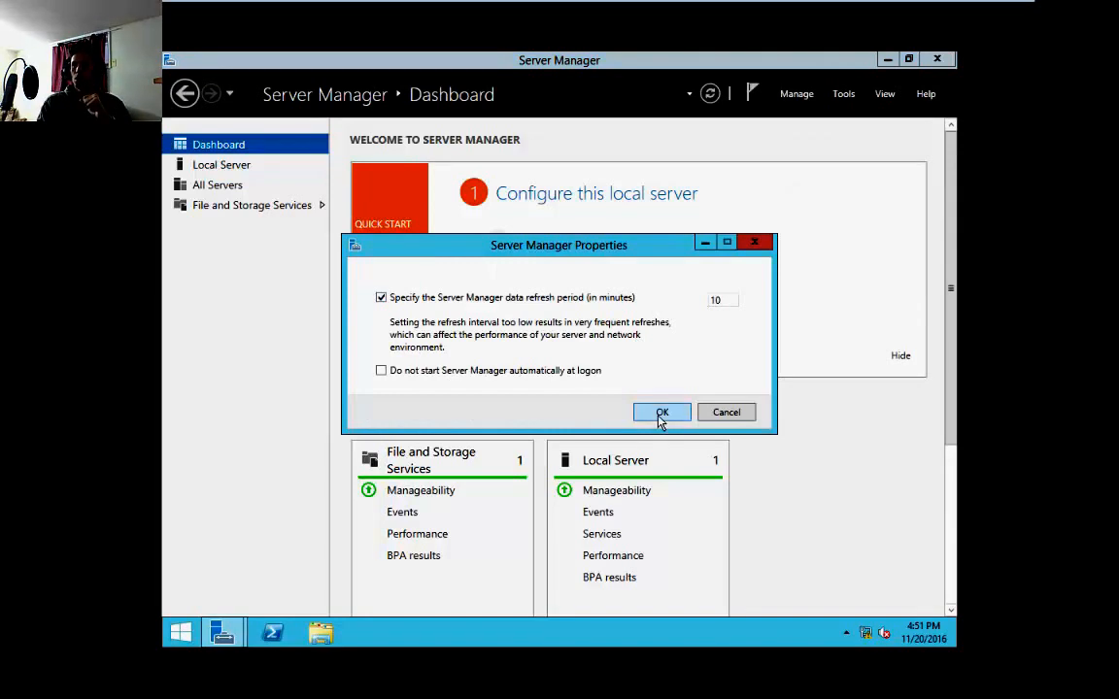
pyautogui.click(660, 414)
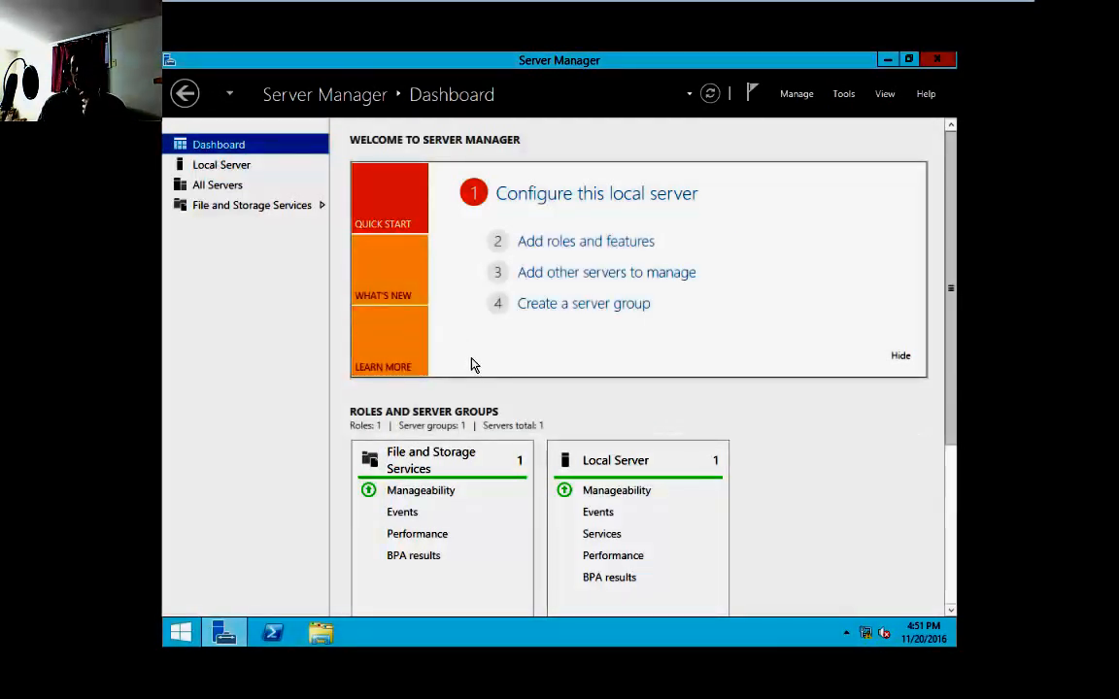
pyautogui.scroll(-5, 512, 492)
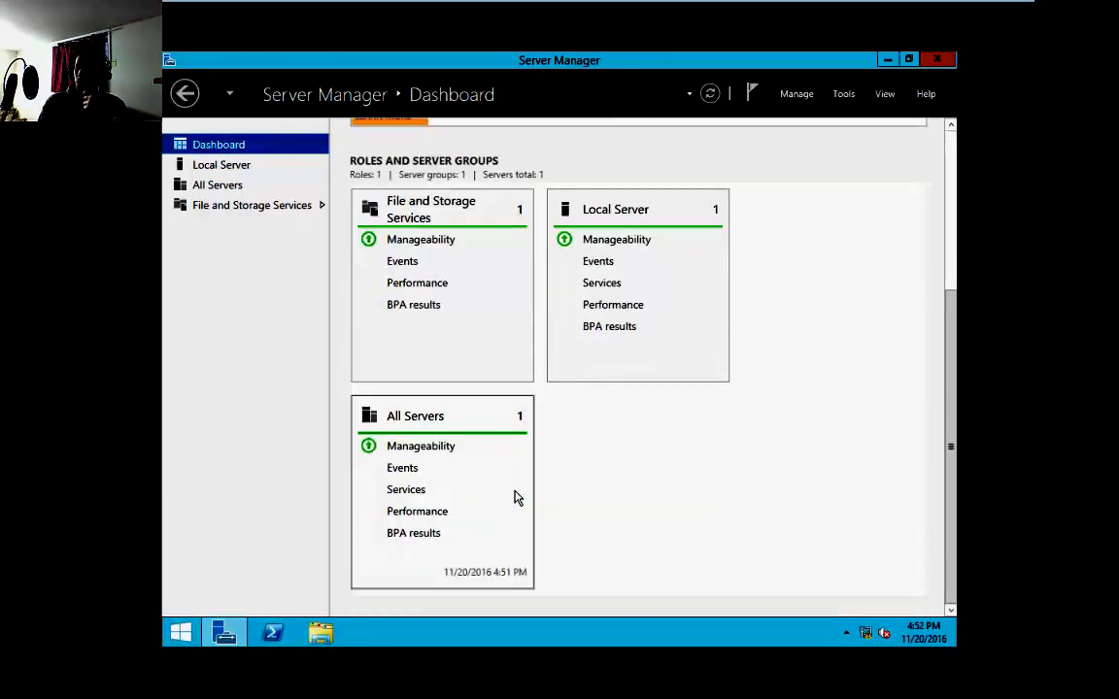
pyautogui.scroll(5, 515, 498)
# Rename the local server's computer to Server and choose to restart later
pyautogui.click(238, 165)
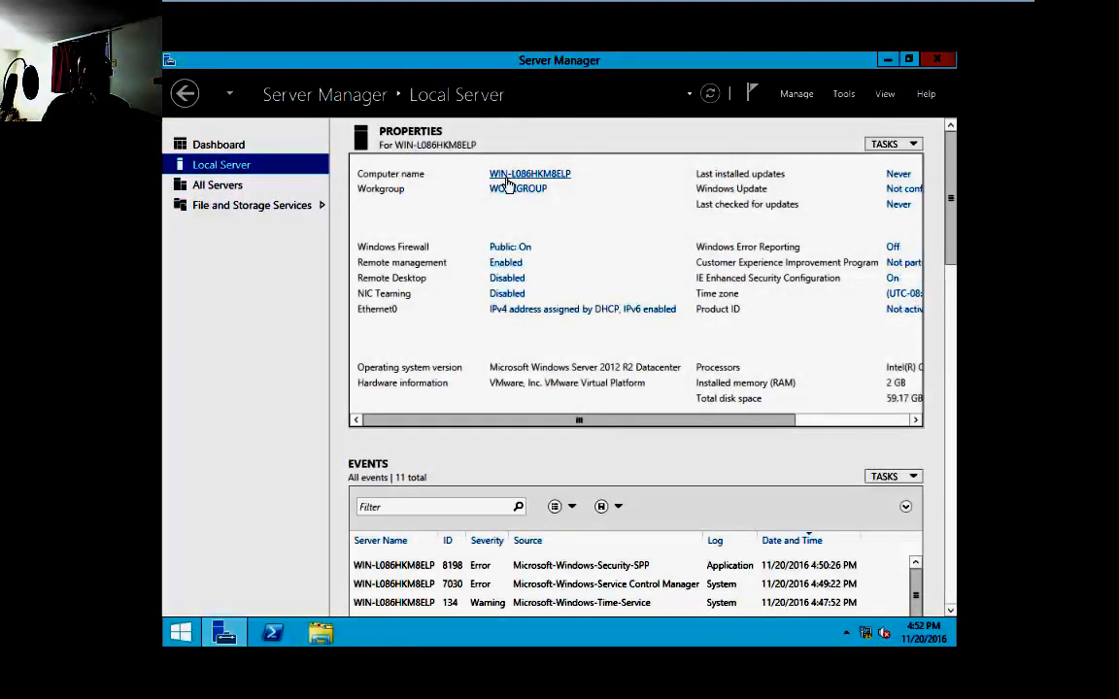
pyautogui.click(529, 173)
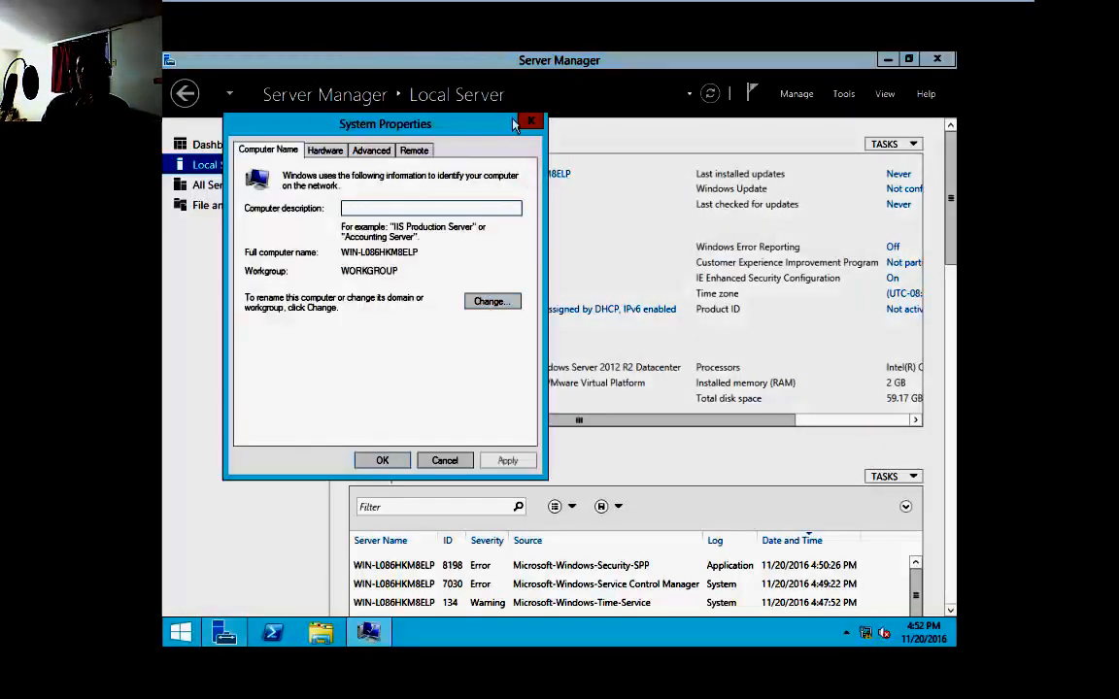
pyautogui.click(530, 121)
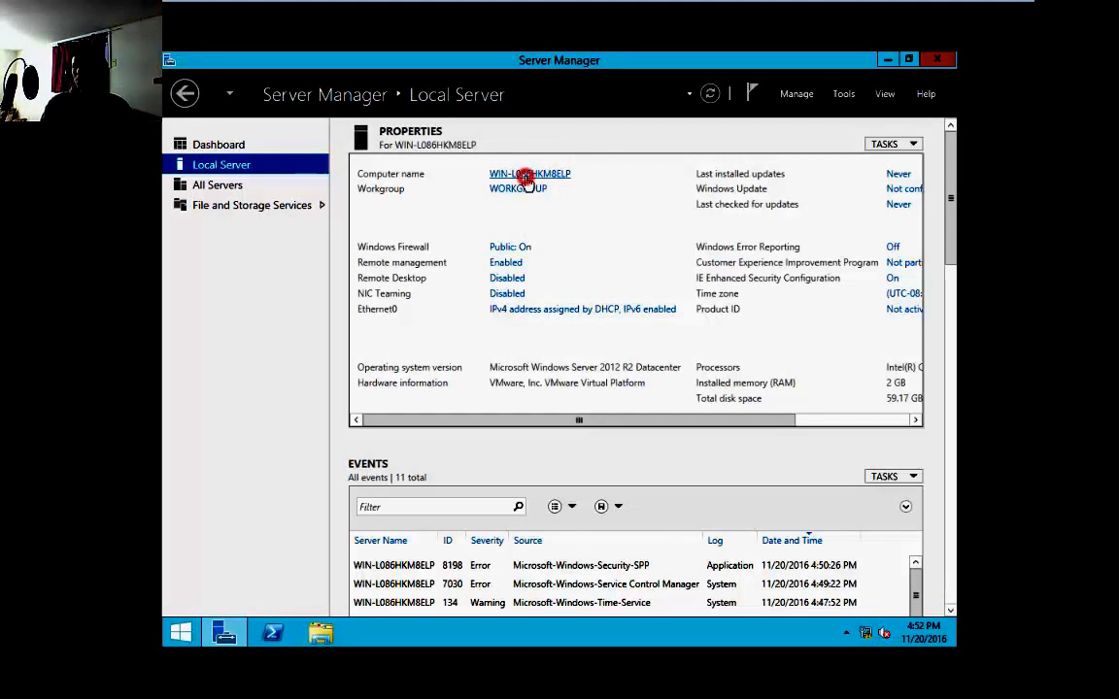
pyautogui.click(478, 174)
pyautogui.click(531, 341)
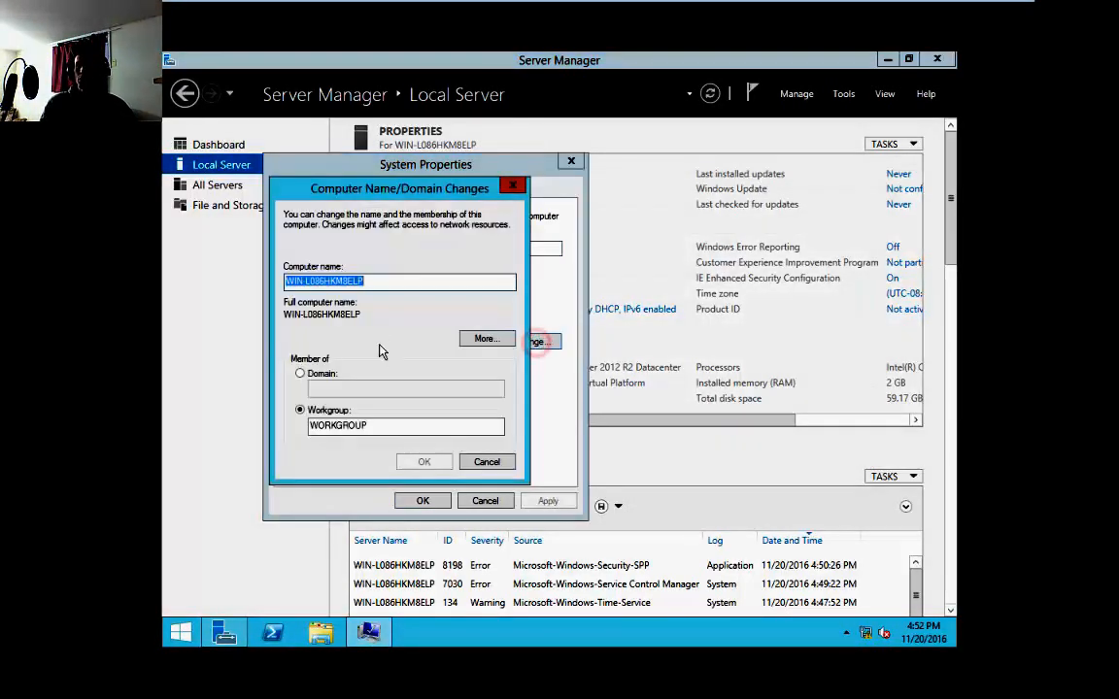
pyautogui.write('Server')
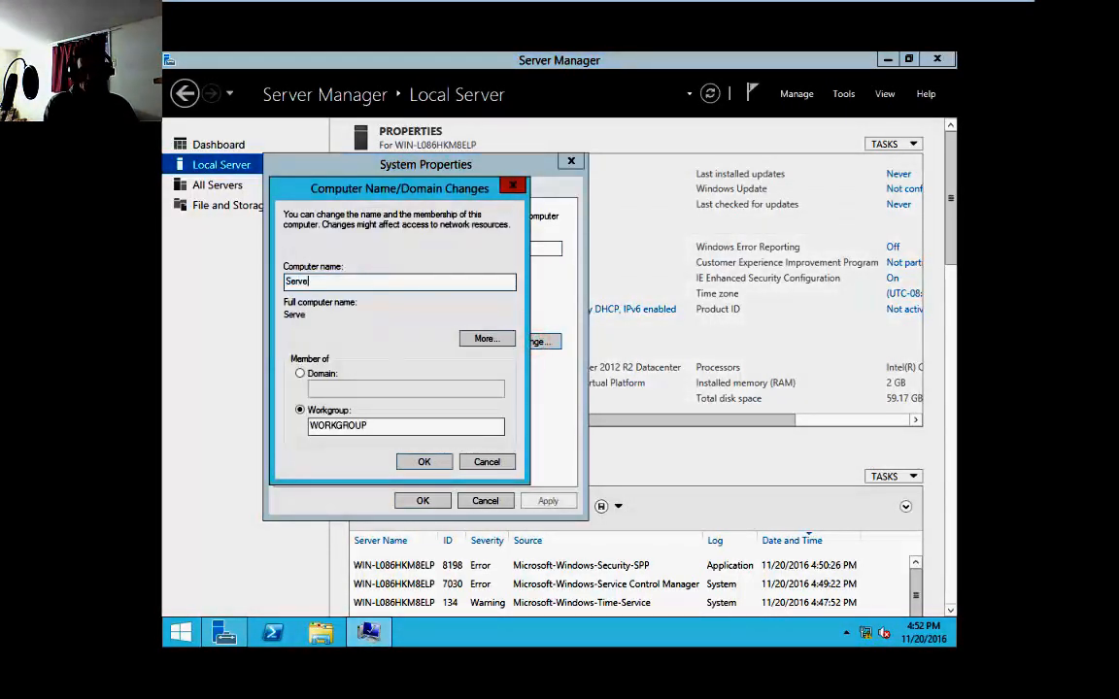
pyautogui.click(423, 462)
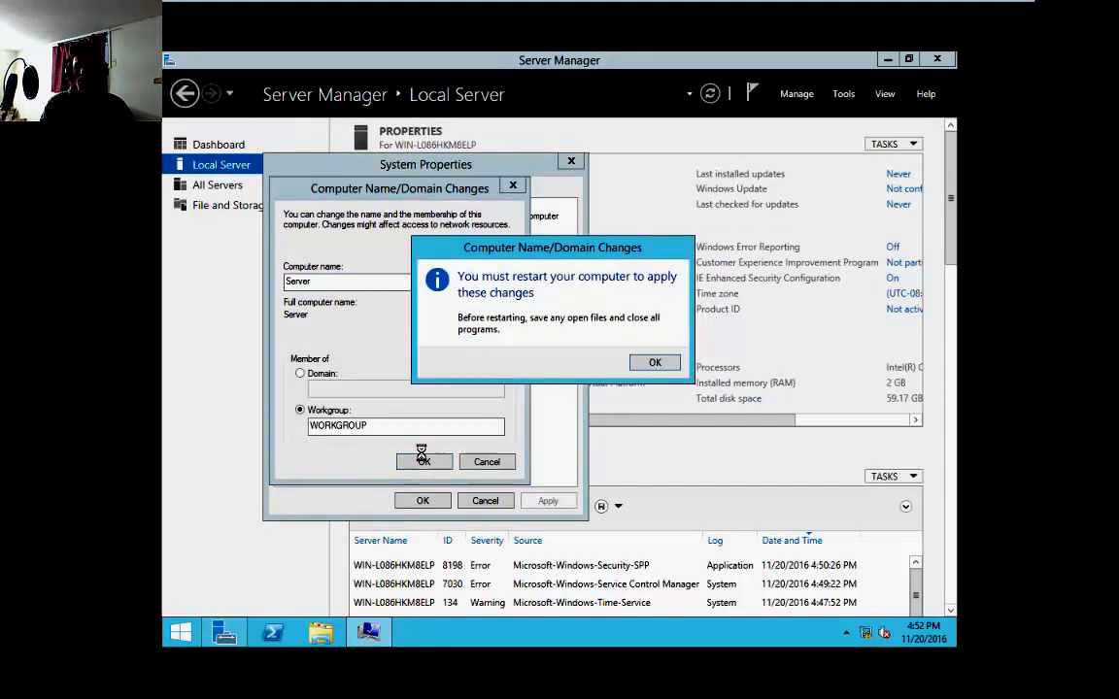
pyautogui.click(649, 363)
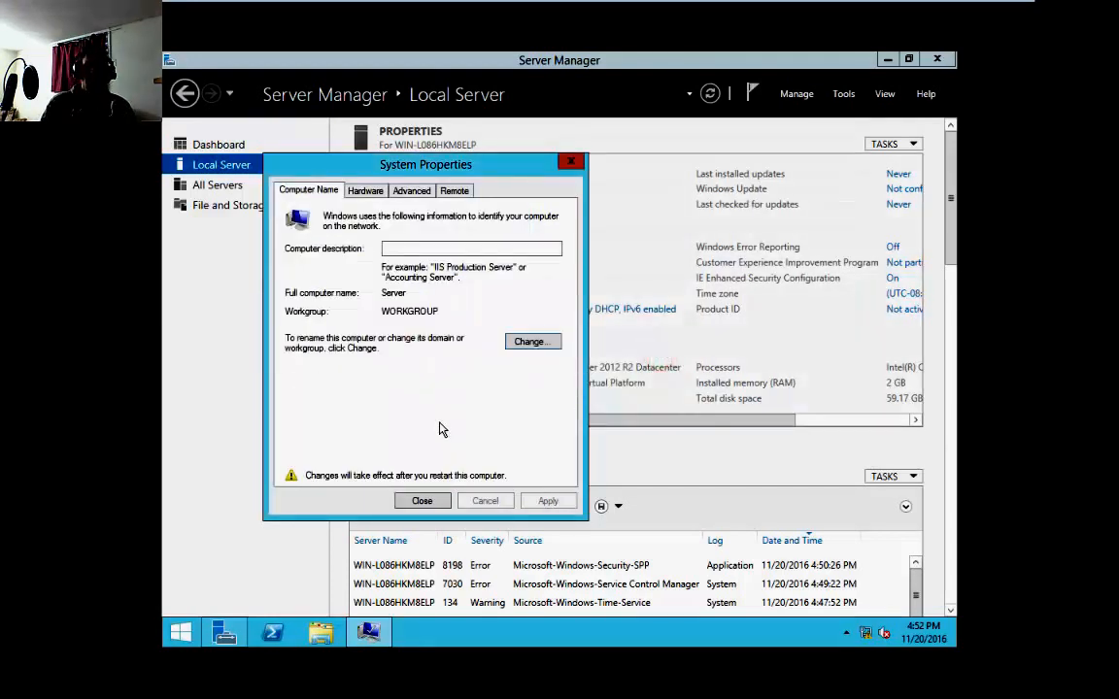
pyautogui.click(421, 500)
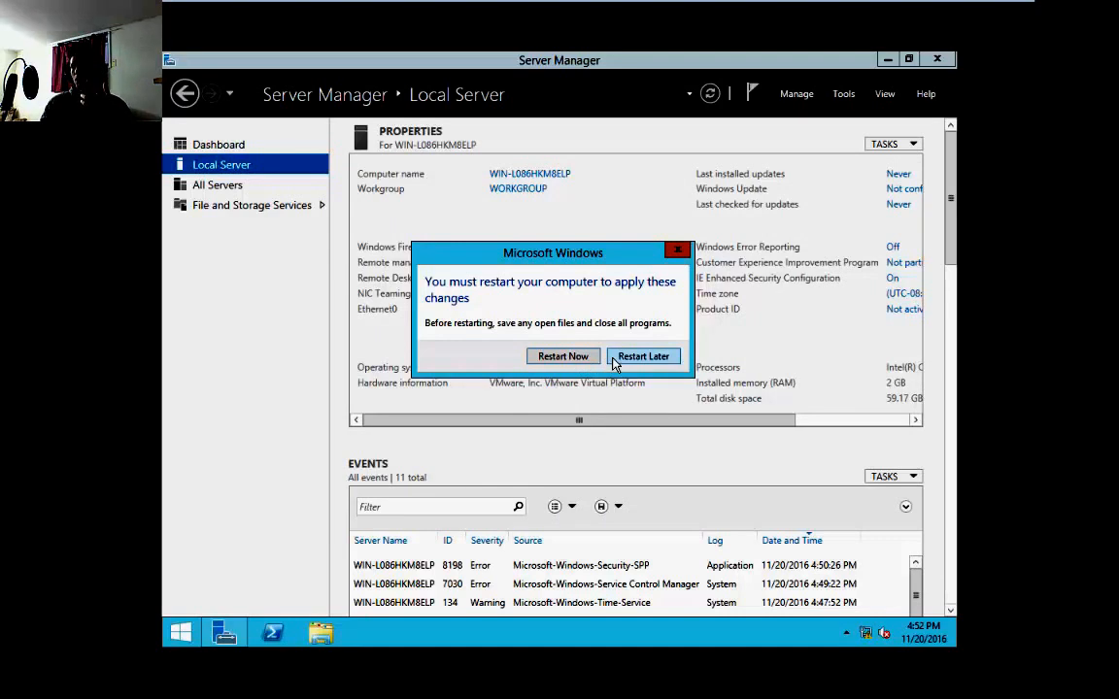
pyautogui.click(665, 360)
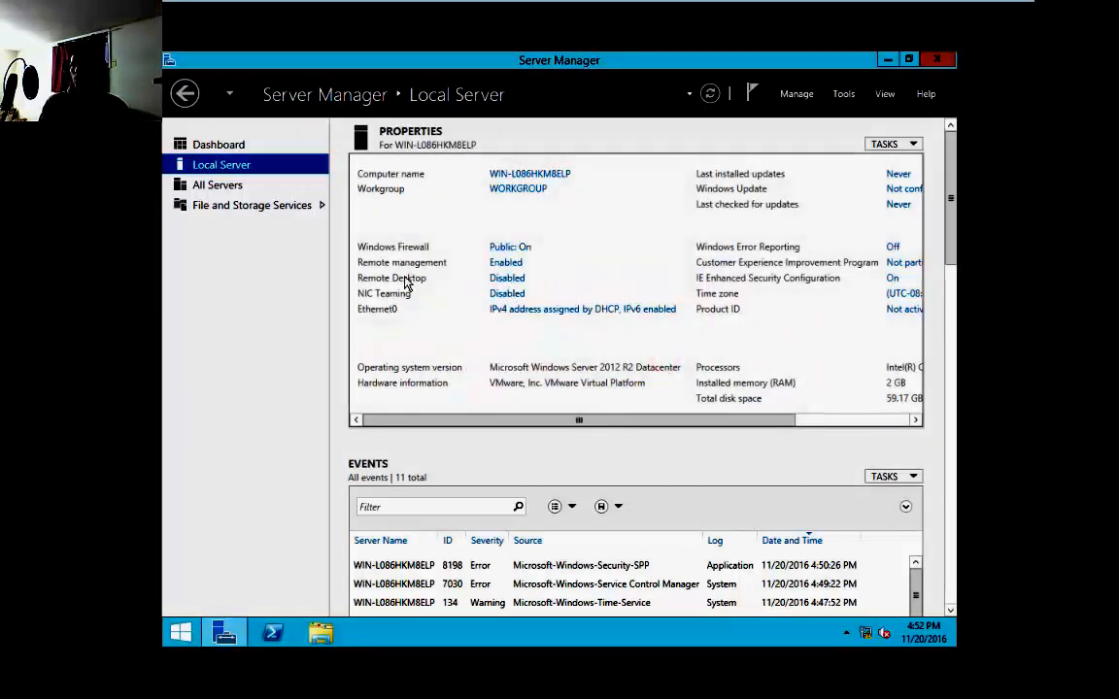
# Enable Remote Desktop by allowing remote connections to this computer and accept the firewall exception
pyautogui.click(507, 279)
pyautogui.click(218, 311)
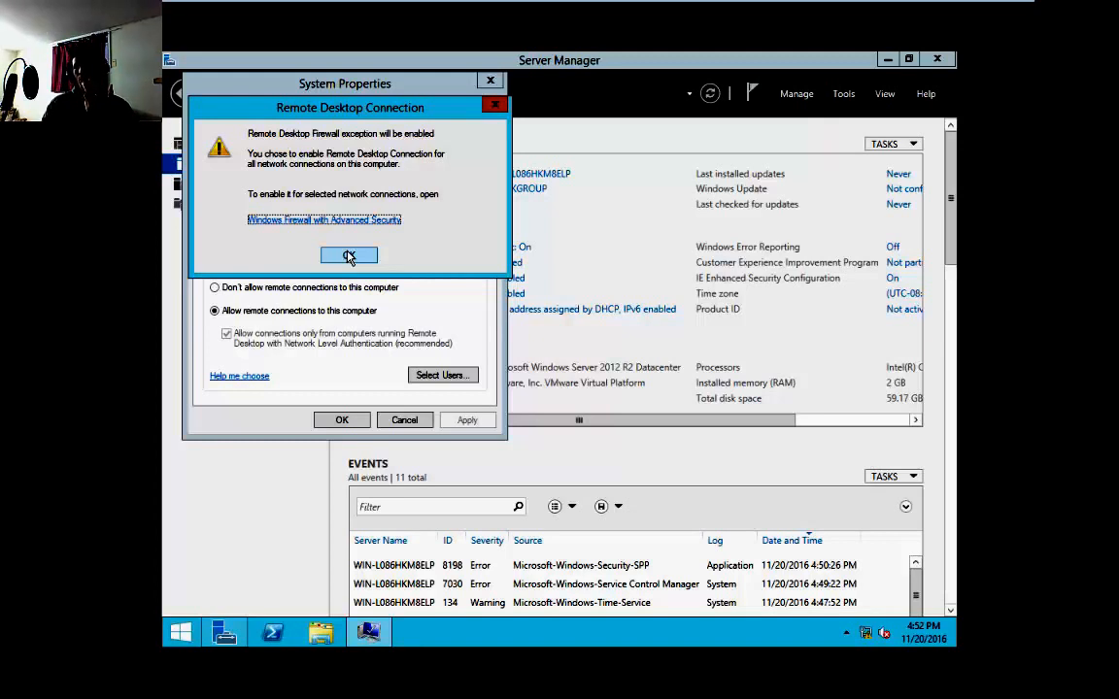
pyautogui.click(348, 255)
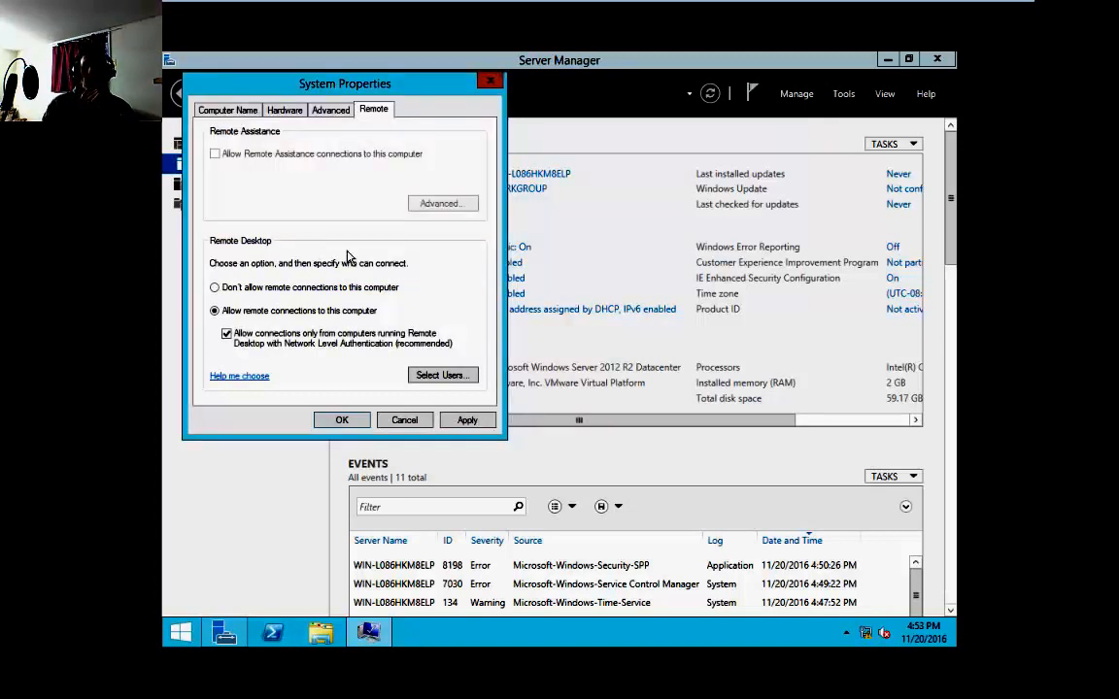
# Add the administrator account to the Remote Desktop users
pyautogui.click(423, 375)
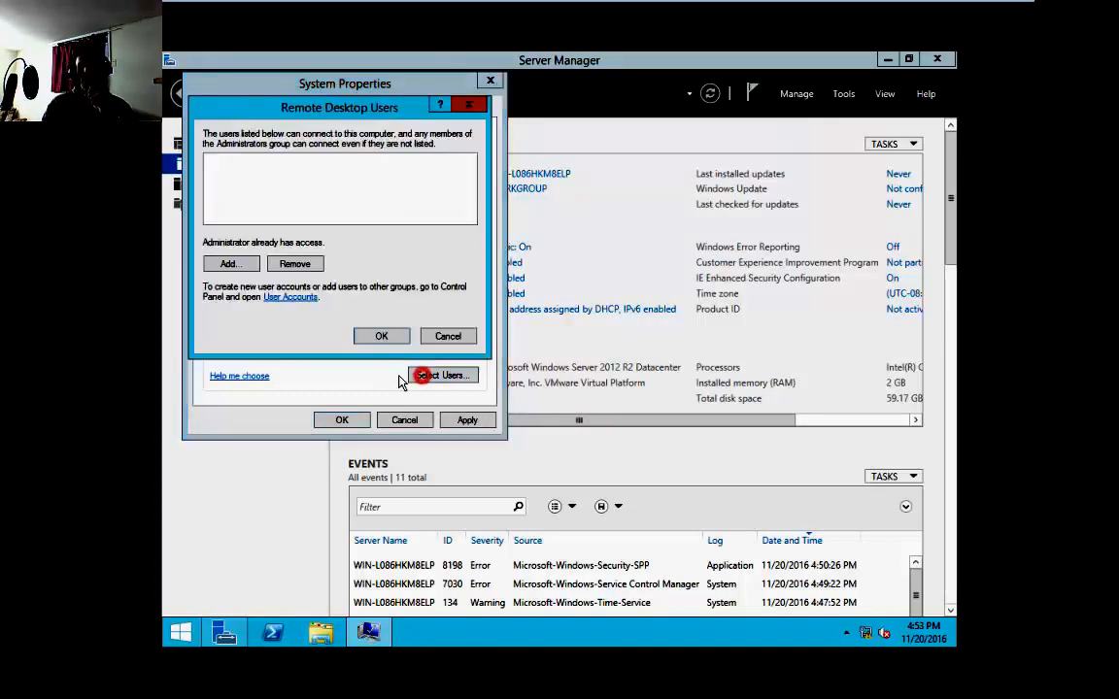
pyautogui.click(228, 263)
pyautogui.write('ad')
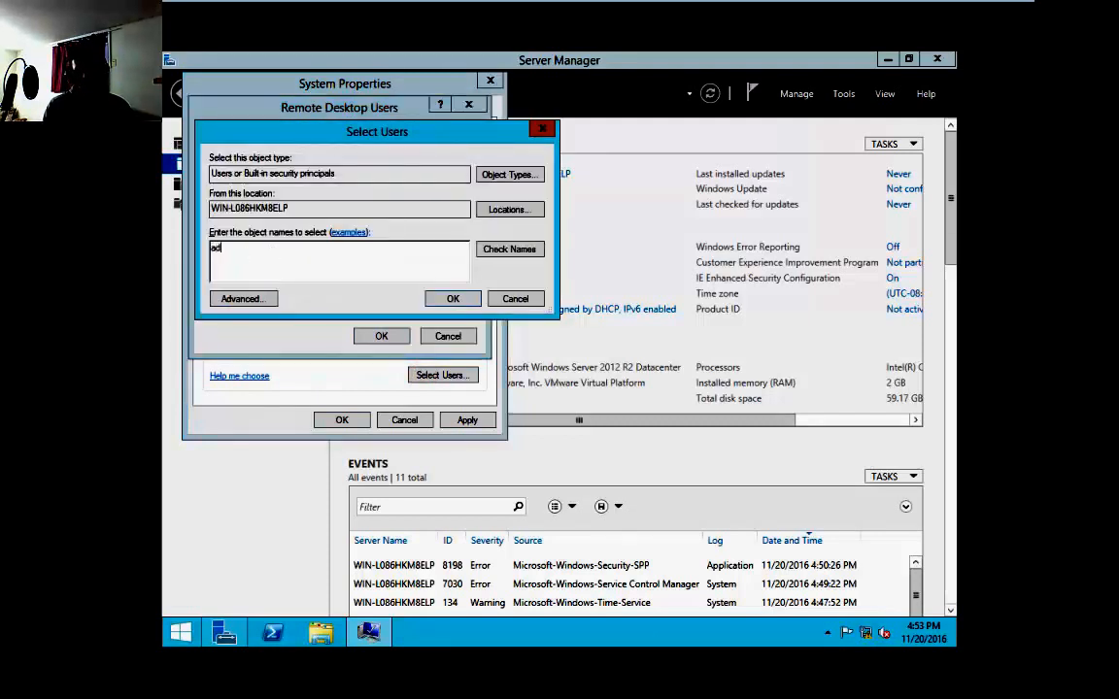
pyautogui.write('ministrator')
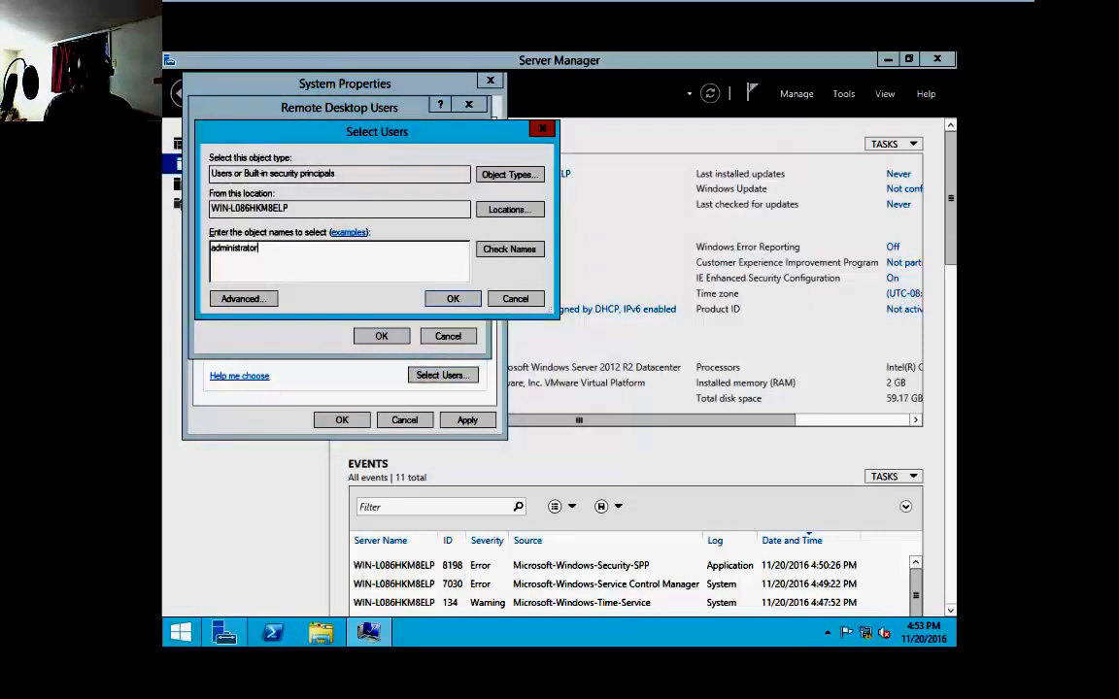
pyautogui.press('Return')
pyautogui.click(374, 336)
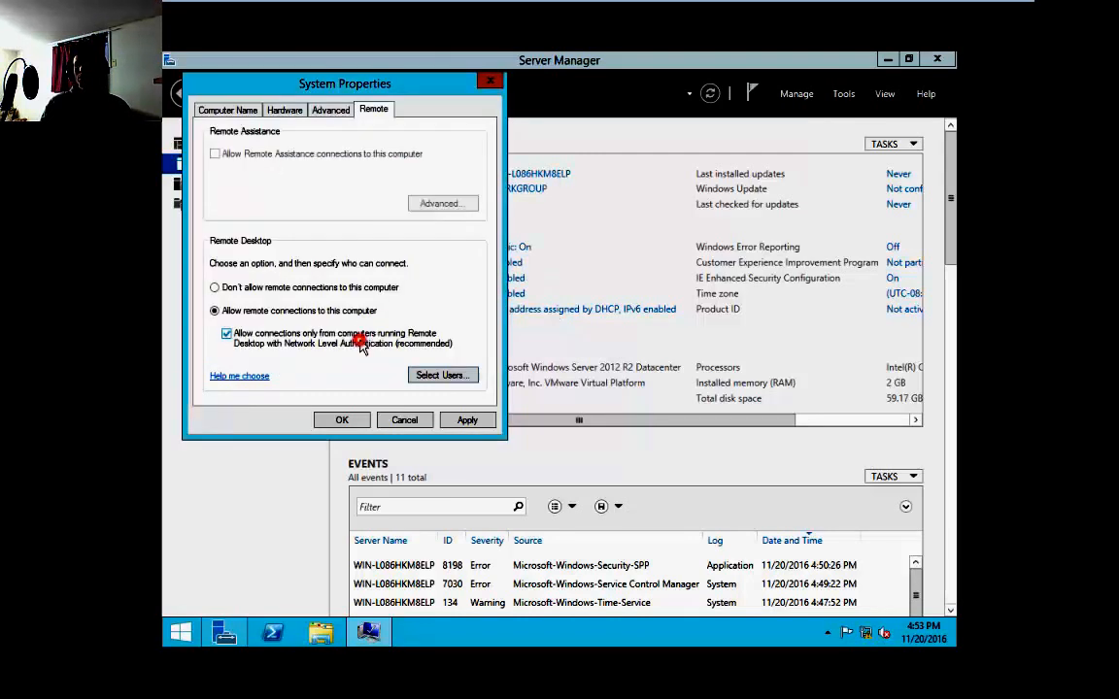
# Apply the Remote Desktop settings with Network Level Authentication required and close System Properties
pyautogui.click(453, 423)
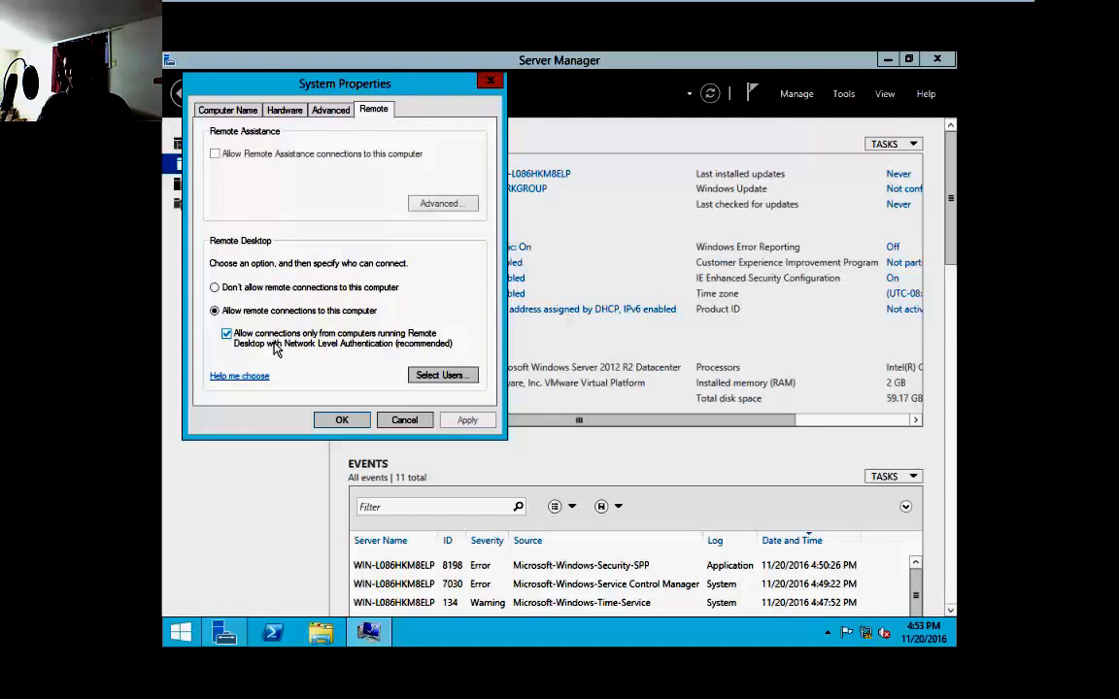
pyautogui.click(275, 350)
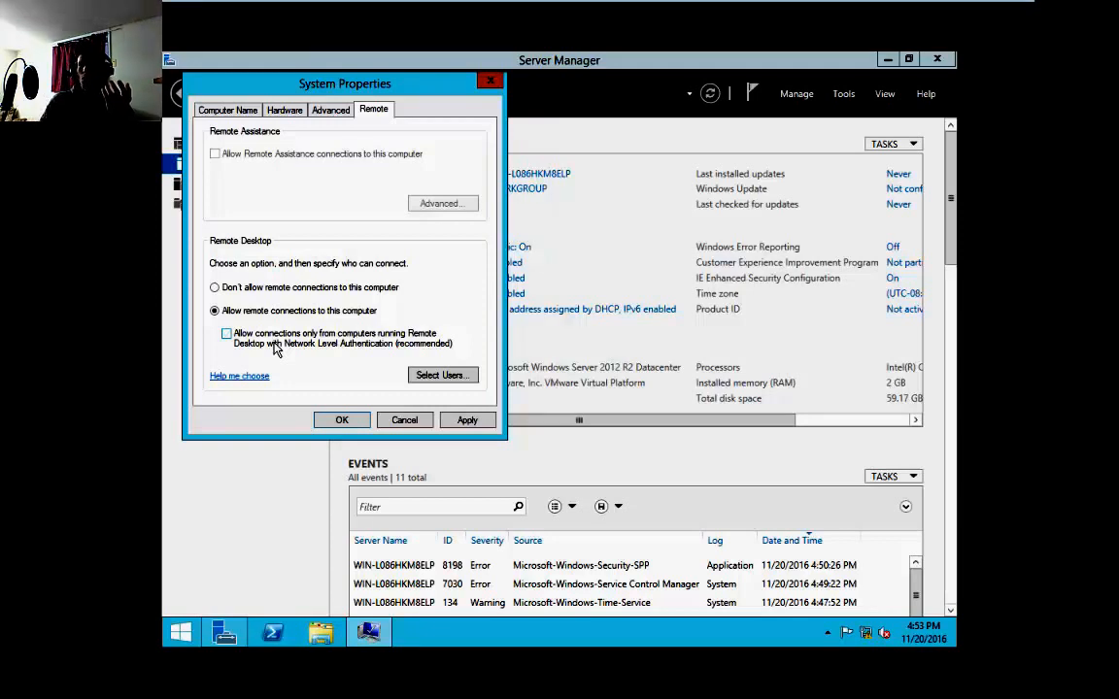
pyautogui.click(275, 350)
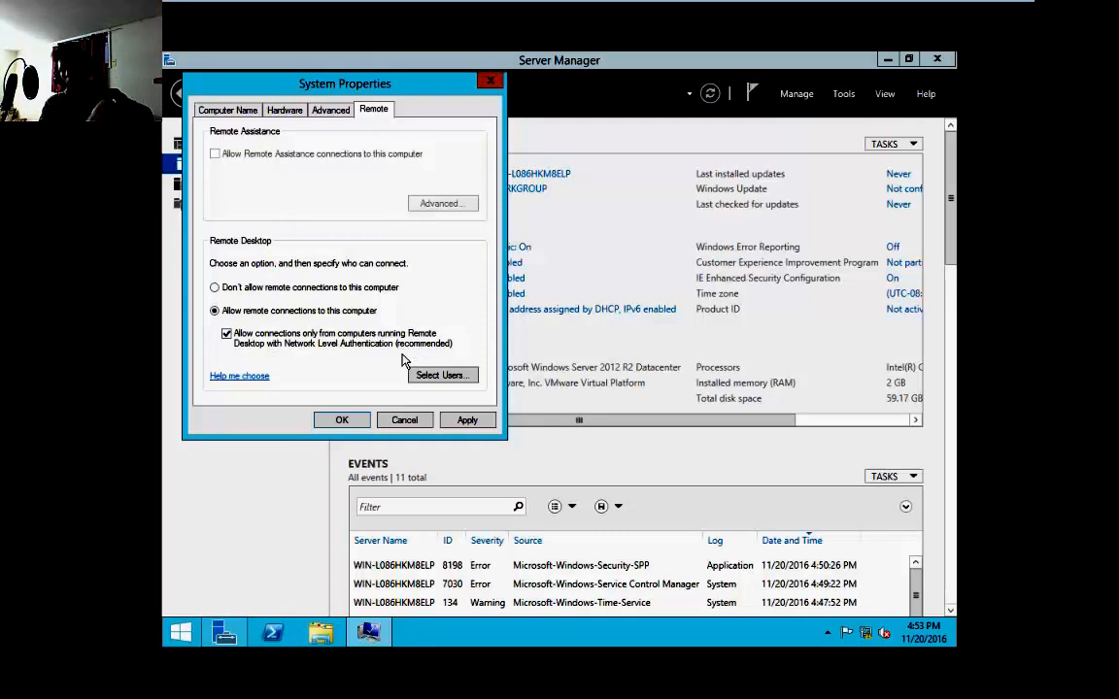
pyautogui.click(464, 420)
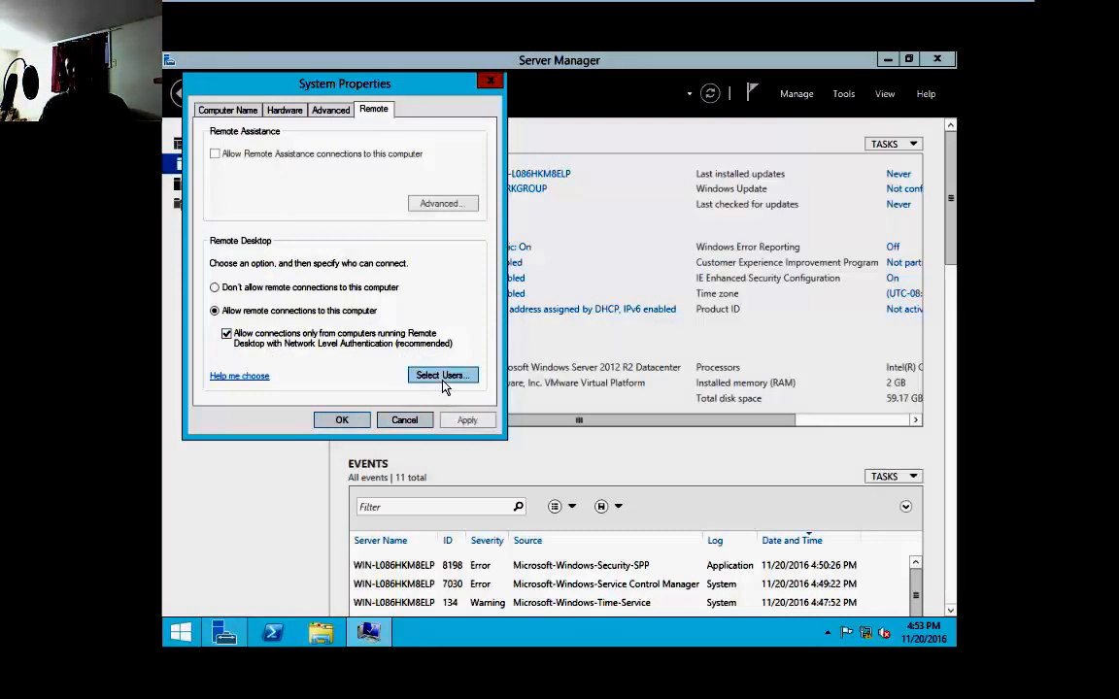
pyautogui.click(341, 422)
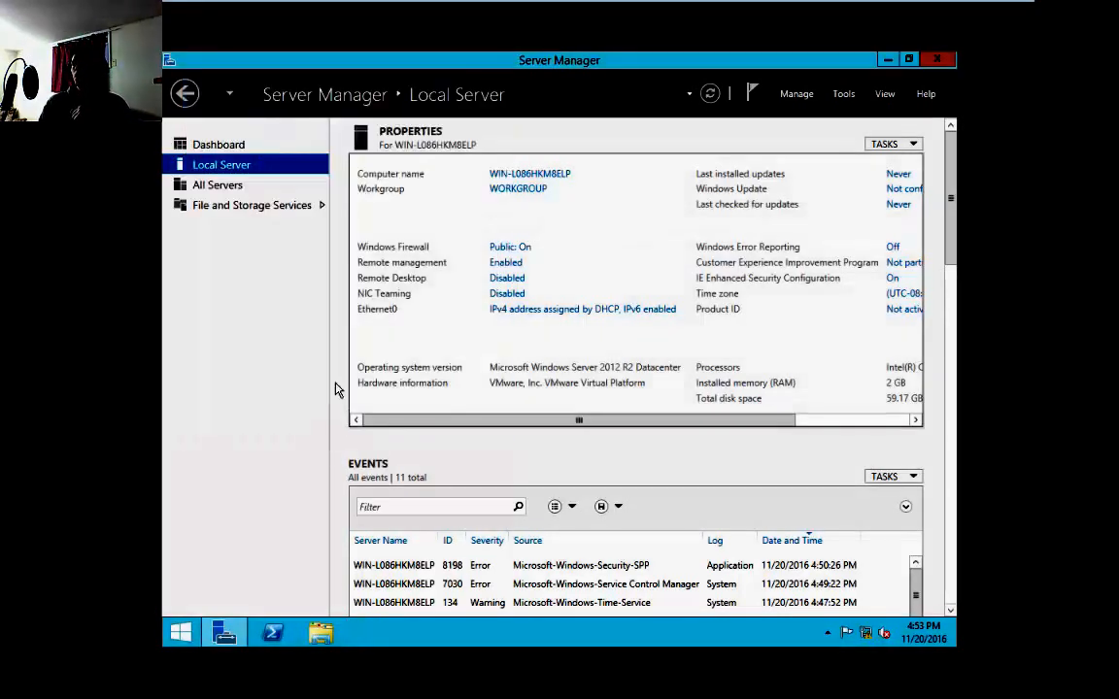
# Open the local server's Windows Update setting and turn on automatic updating
pyautogui.moveTo(474, 423); pyautogui.dragTo(647, 424)
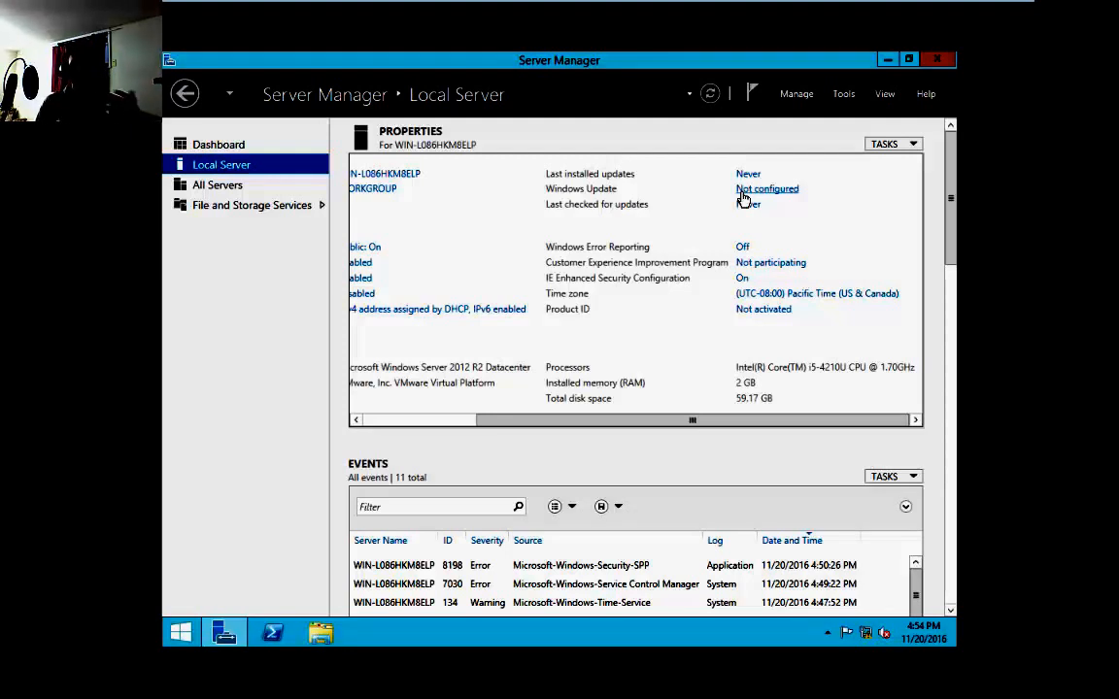
pyautogui.click(742, 191)
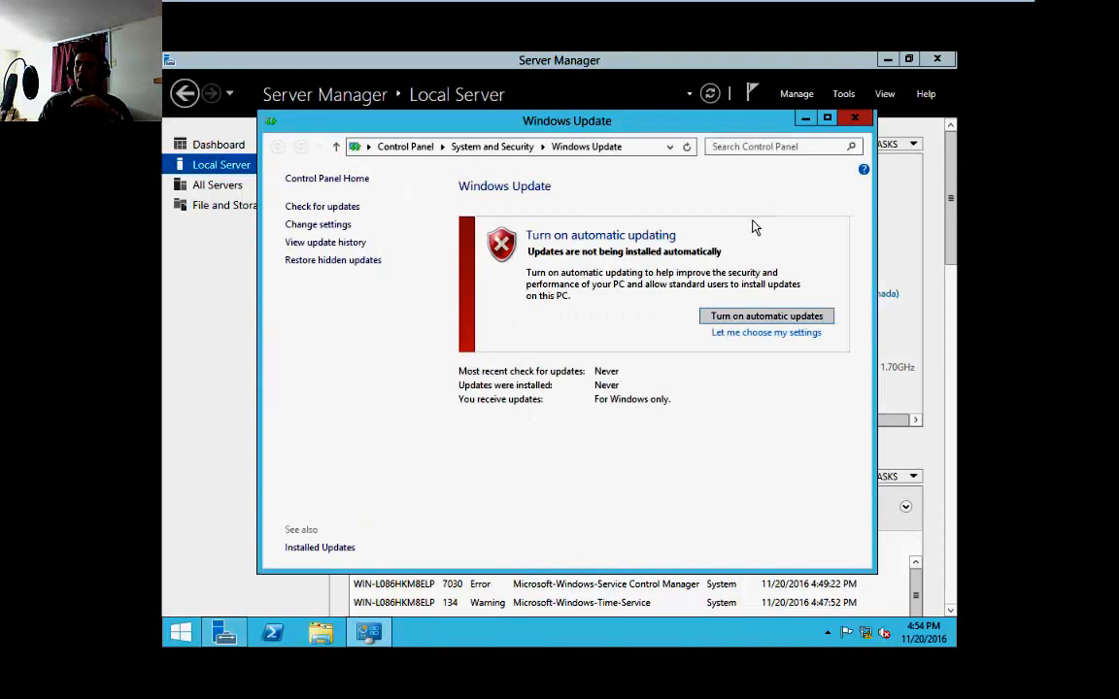
pyautogui.click(760, 316)
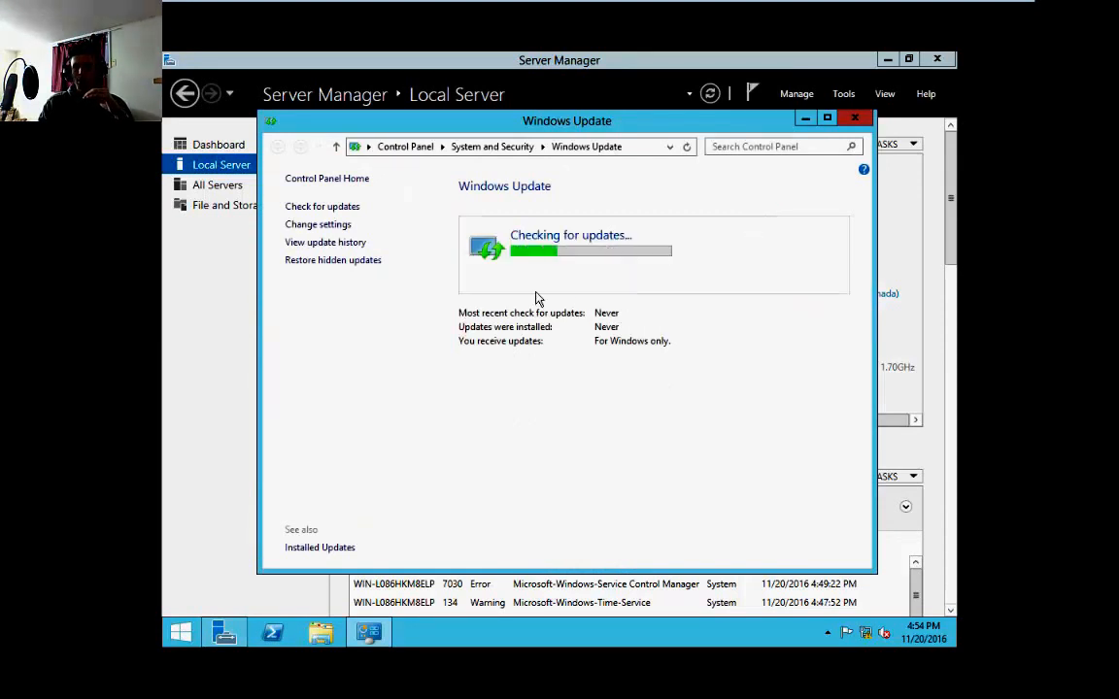
# Change Windows Update settings to "Download updates but let me choose whether to install them", confirm, and close the window
pyautogui.click(337, 226)
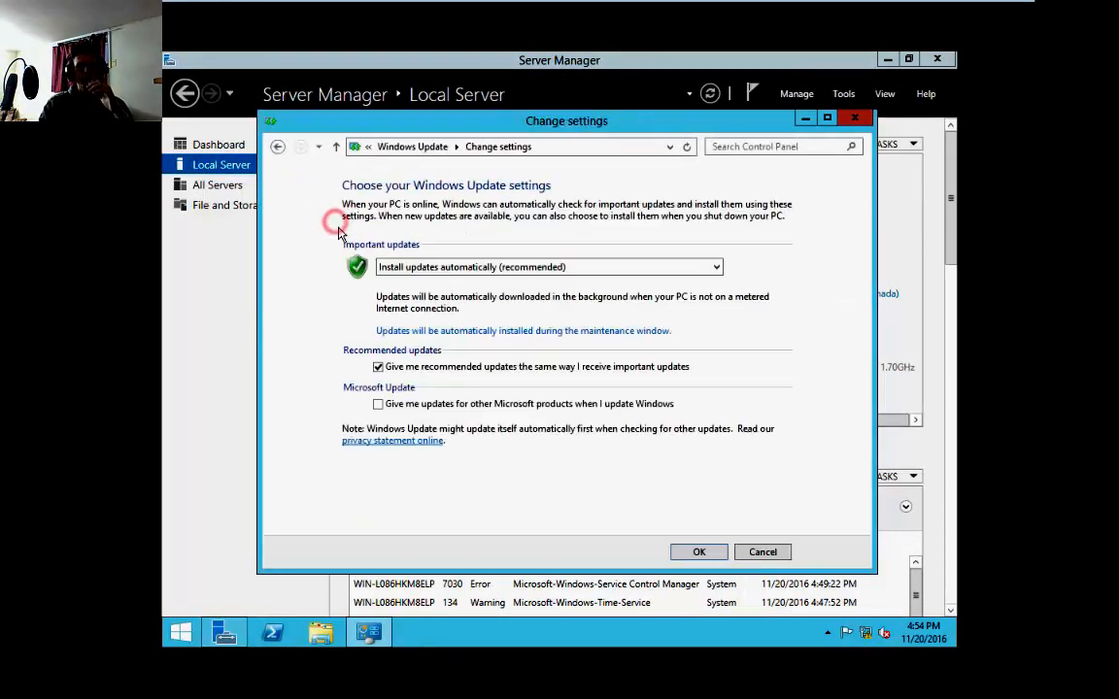
pyautogui.click(516, 272)
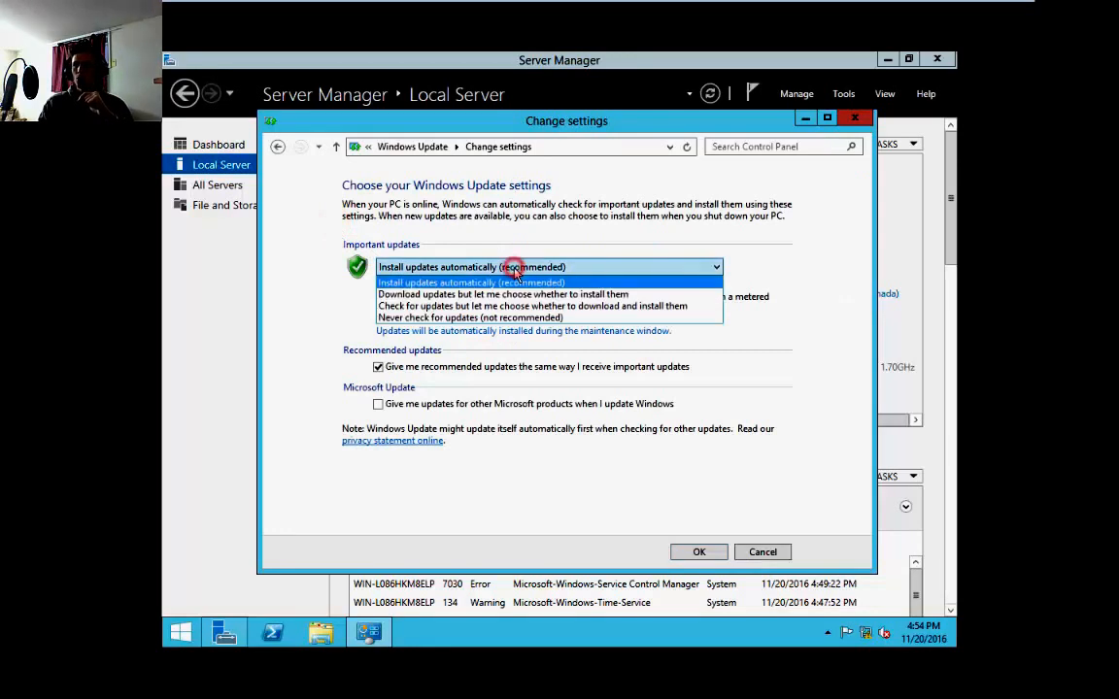
pyautogui.click(472, 294)
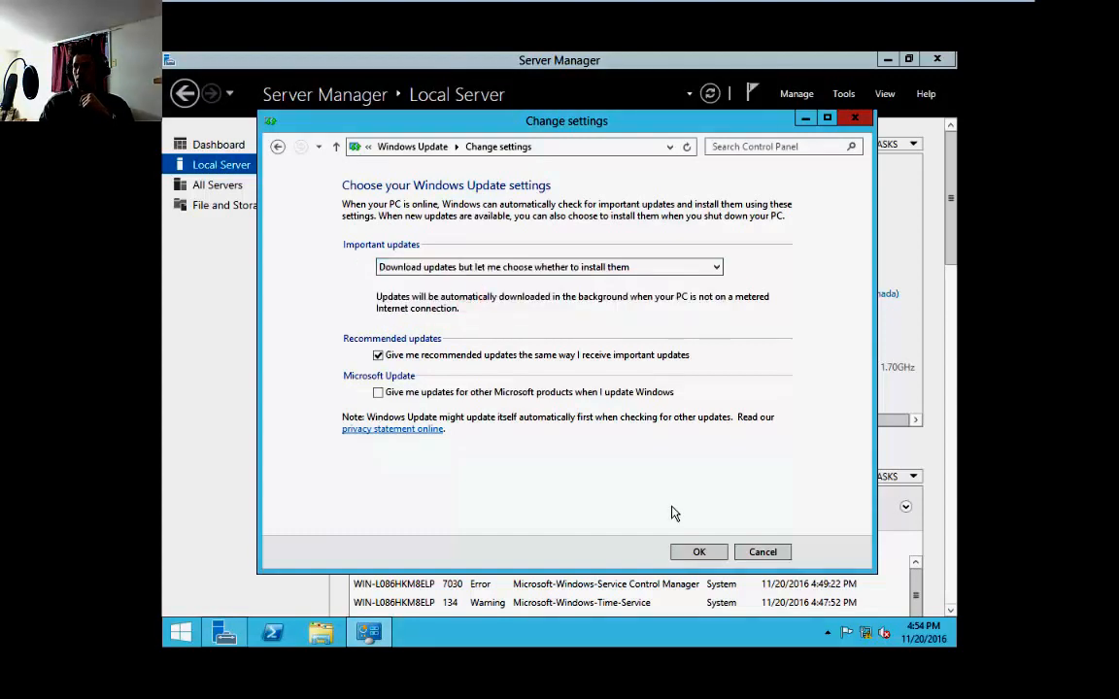
pyautogui.click(701, 550)
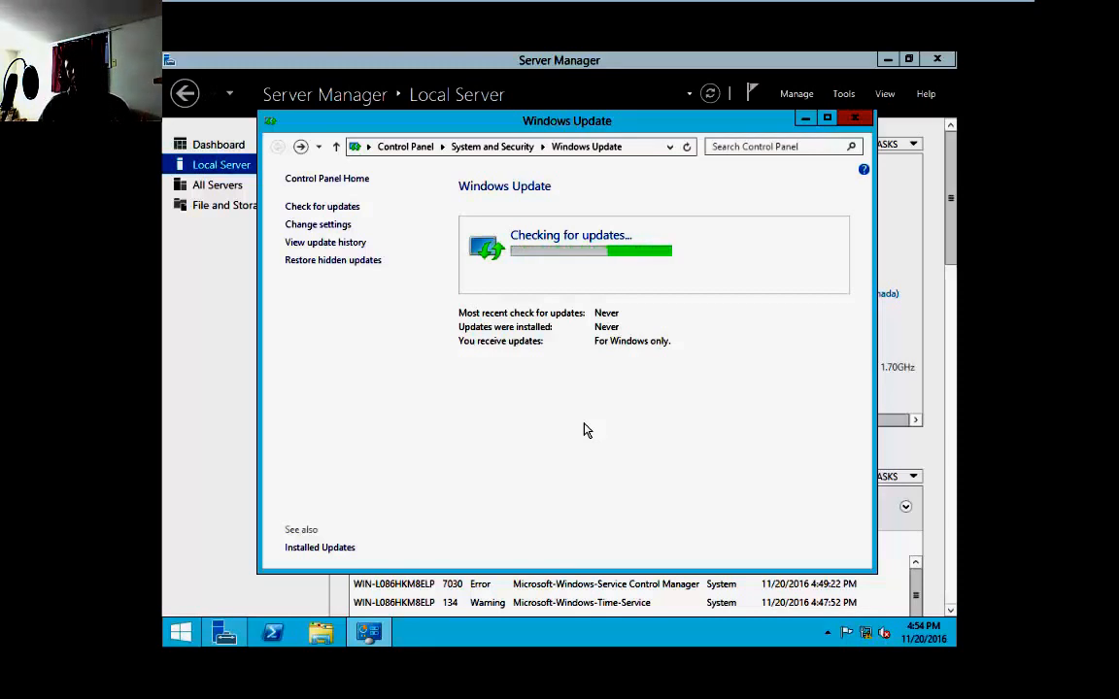
pyautogui.click(854, 119)
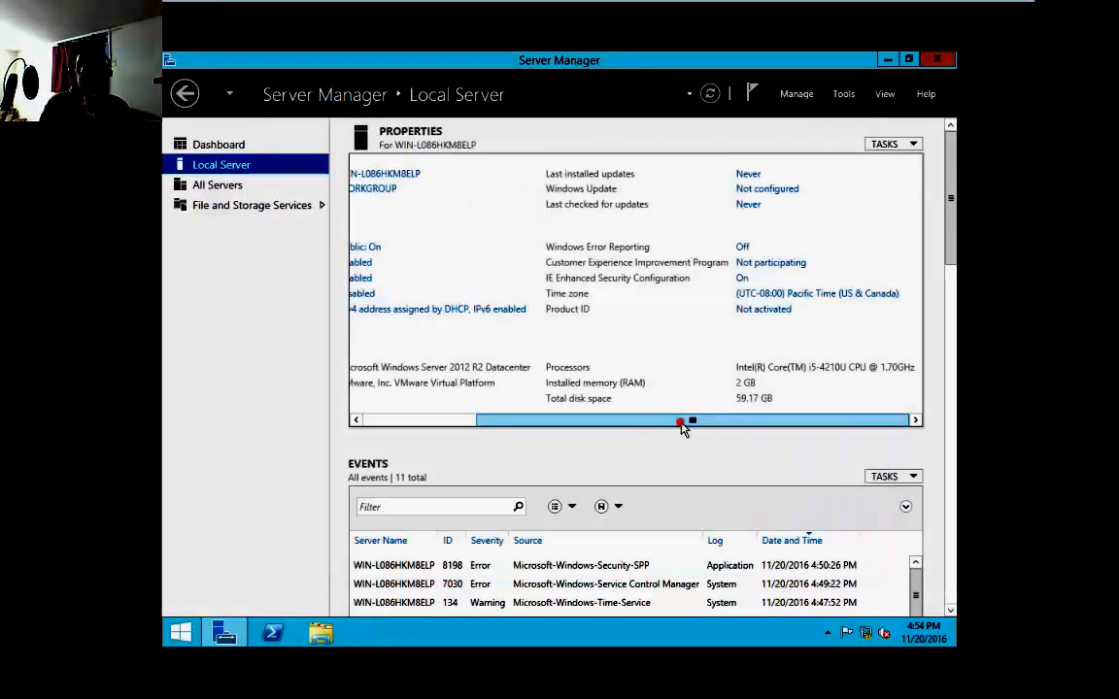
# Open the IPv4 properties of the Ethernet0 connection and switch to using a manually specified IP address
pyautogui.moveTo(687, 422); pyautogui.dragTo(476, 431)
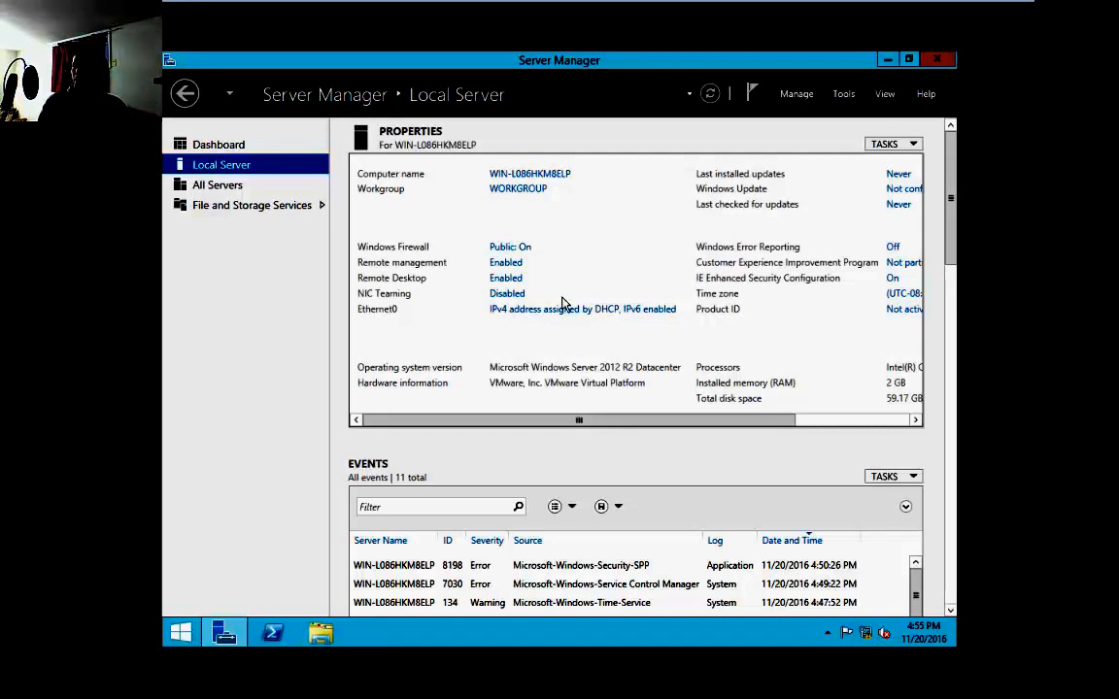
pyautogui.click(515, 311)
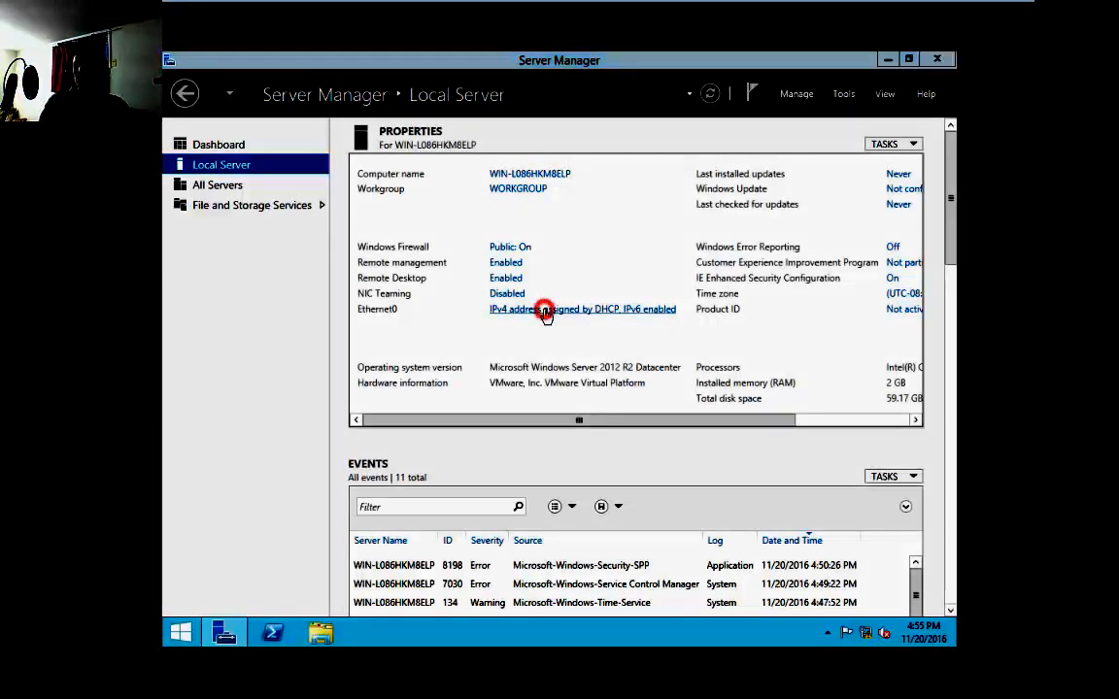
pyautogui.click(370, 196)
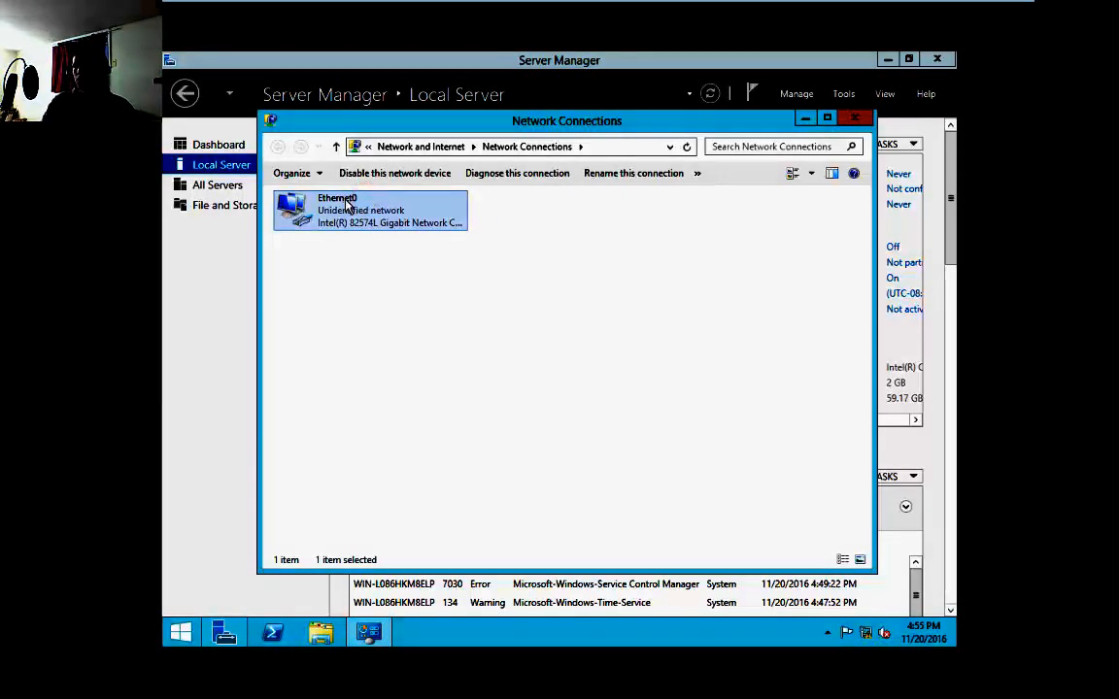
pyautogui.rightClick(347, 204)
pyautogui.click(398, 337)
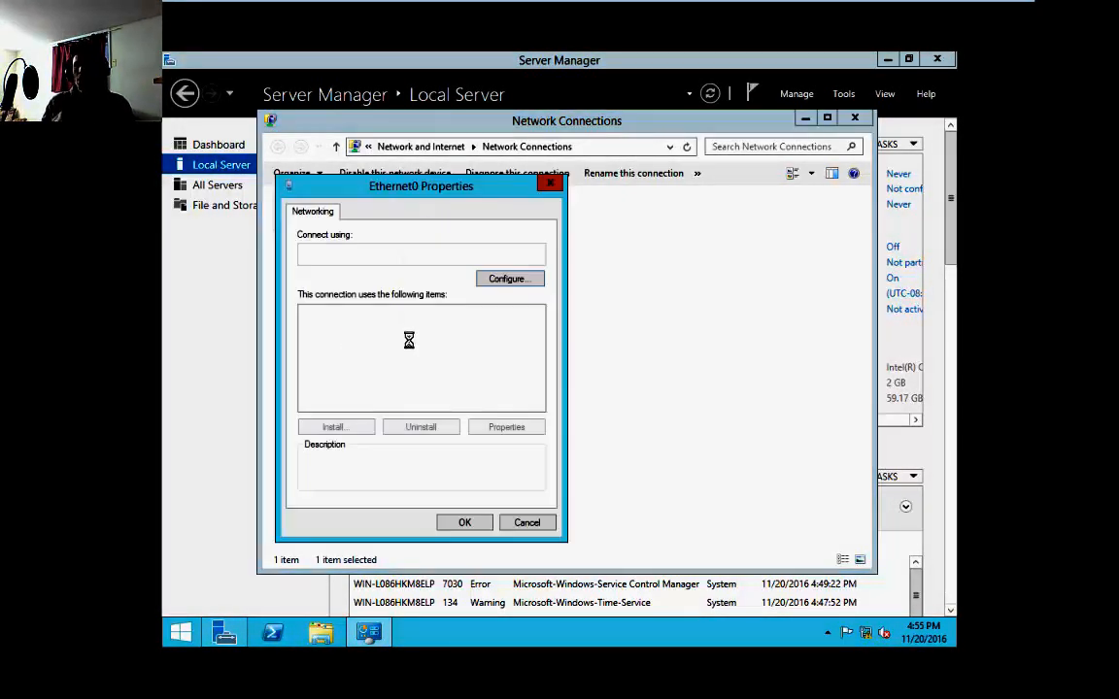
pyautogui.click(365, 406)
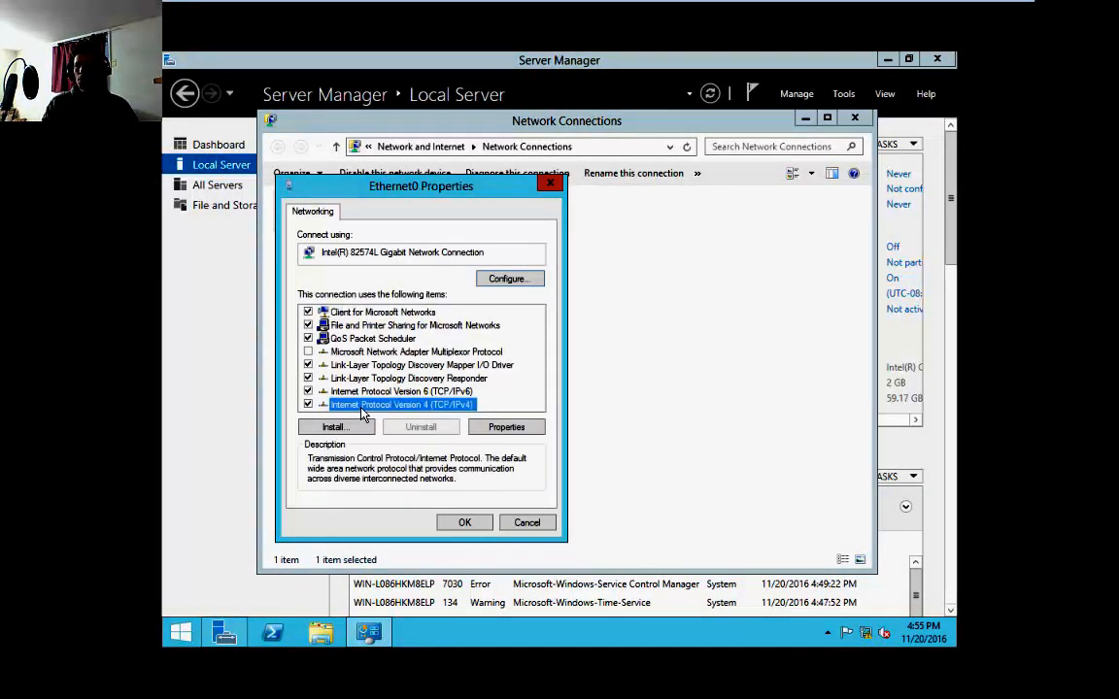
pyautogui.doubleClick(379, 408)
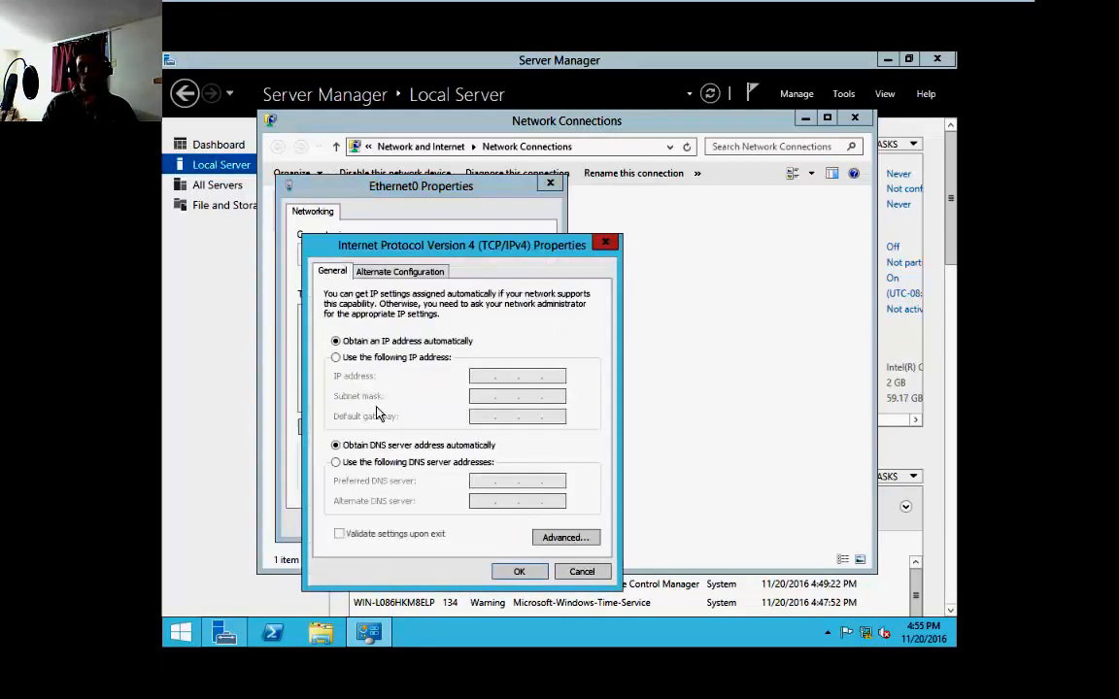
pyautogui.click(337, 358)
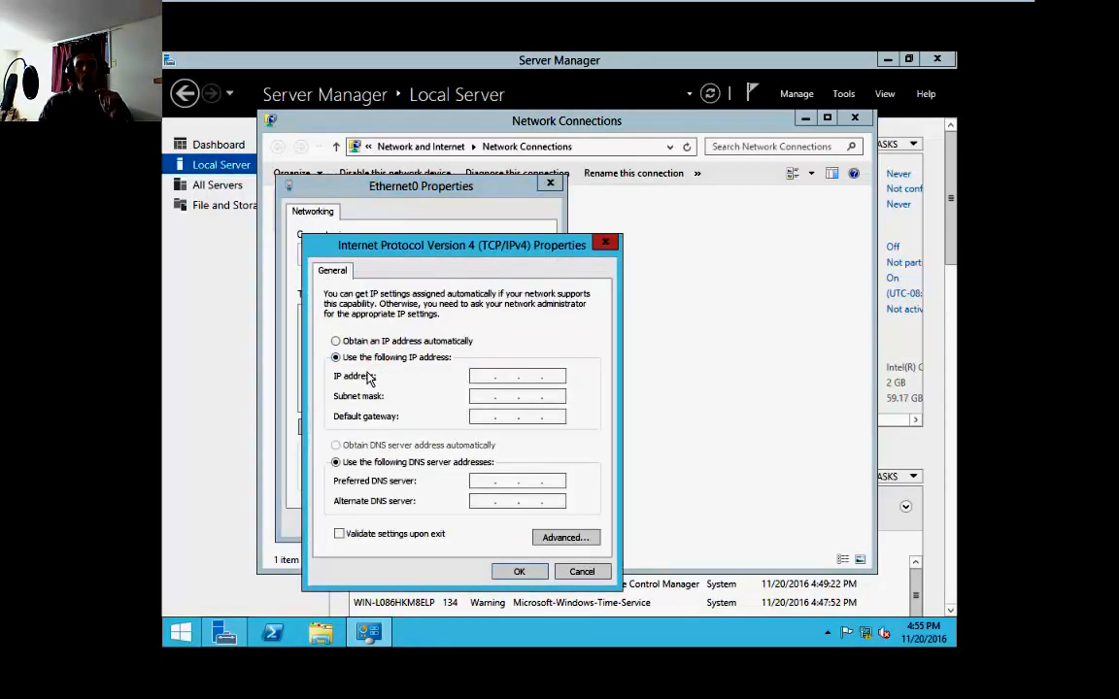
# Set the IP address to 192.168.1.25 with subnet mask 255.255.255.0
pyautogui.click(485, 373)
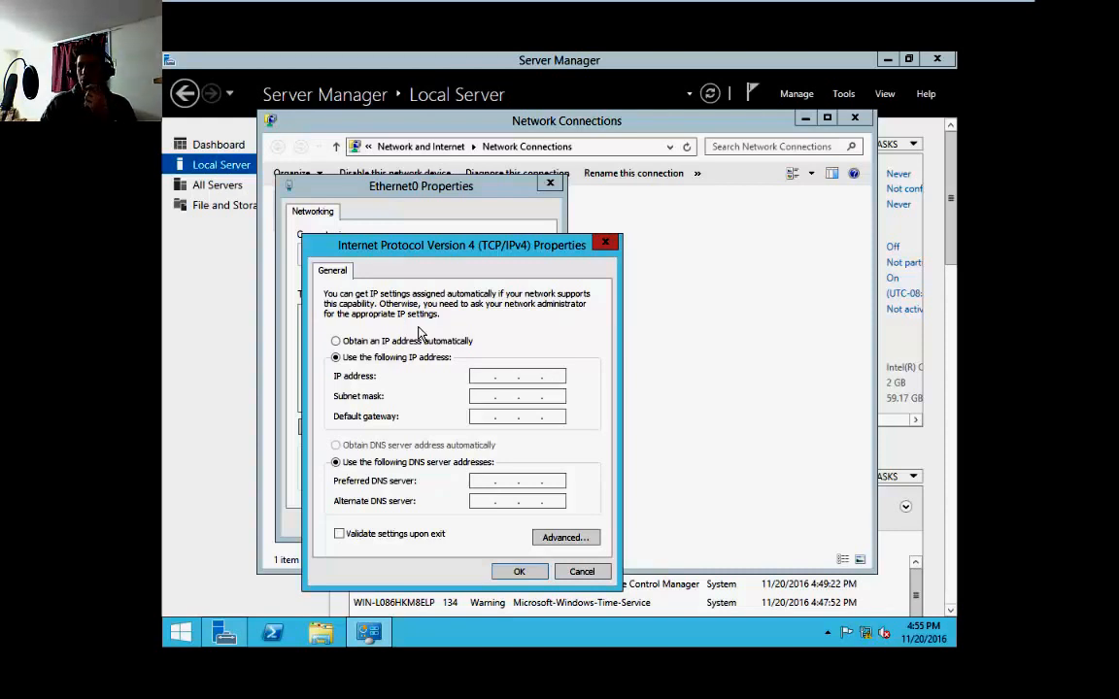
pyautogui.click(486, 378)
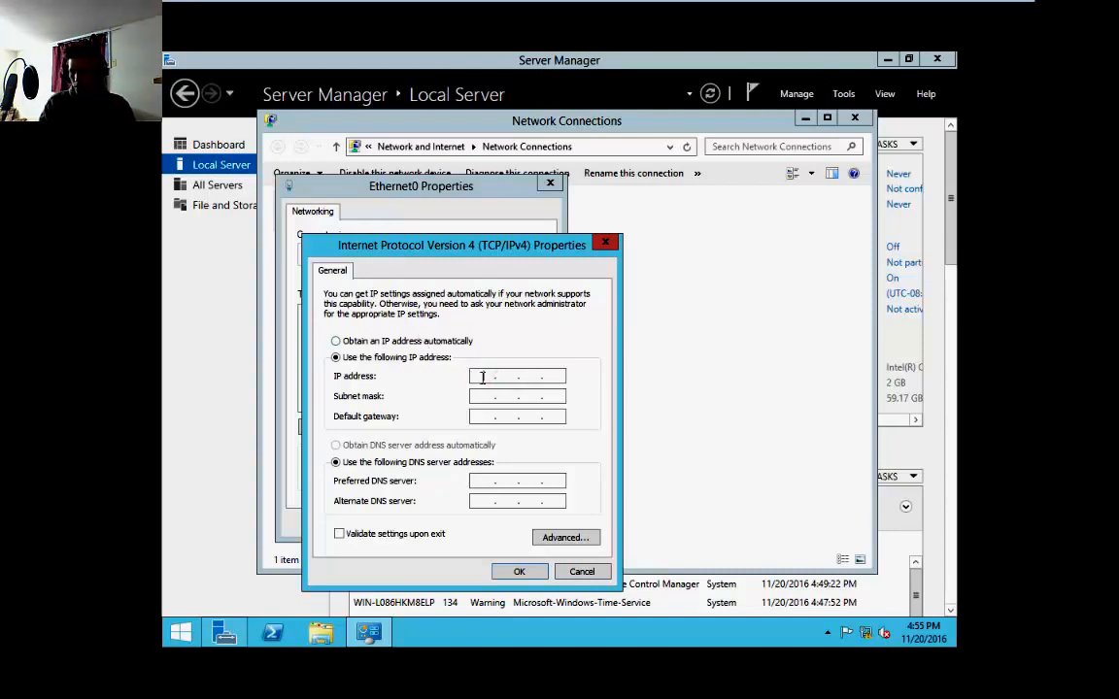
pyautogui.write('192.168.')
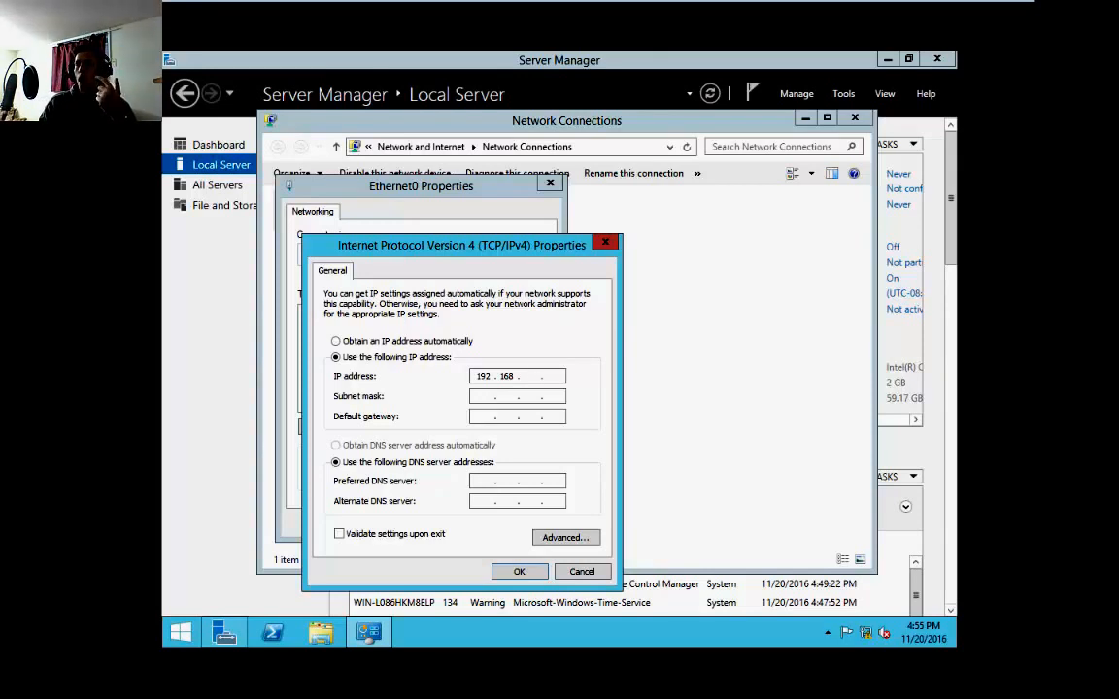
pyautogui.write('1.')
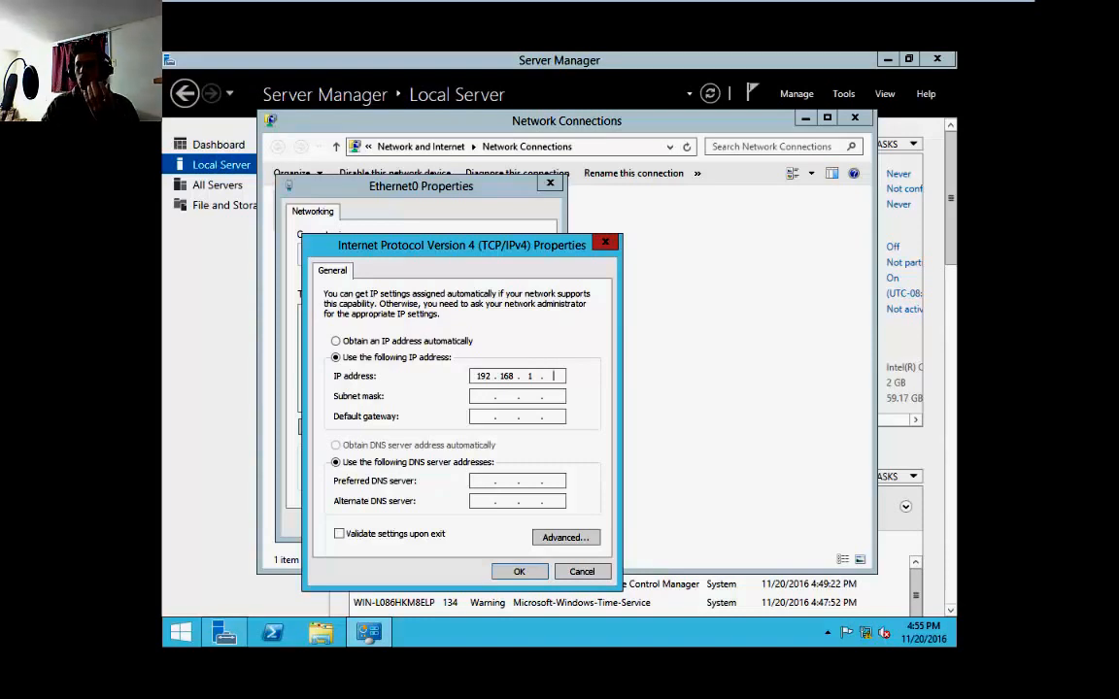
pyautogui.write('10')
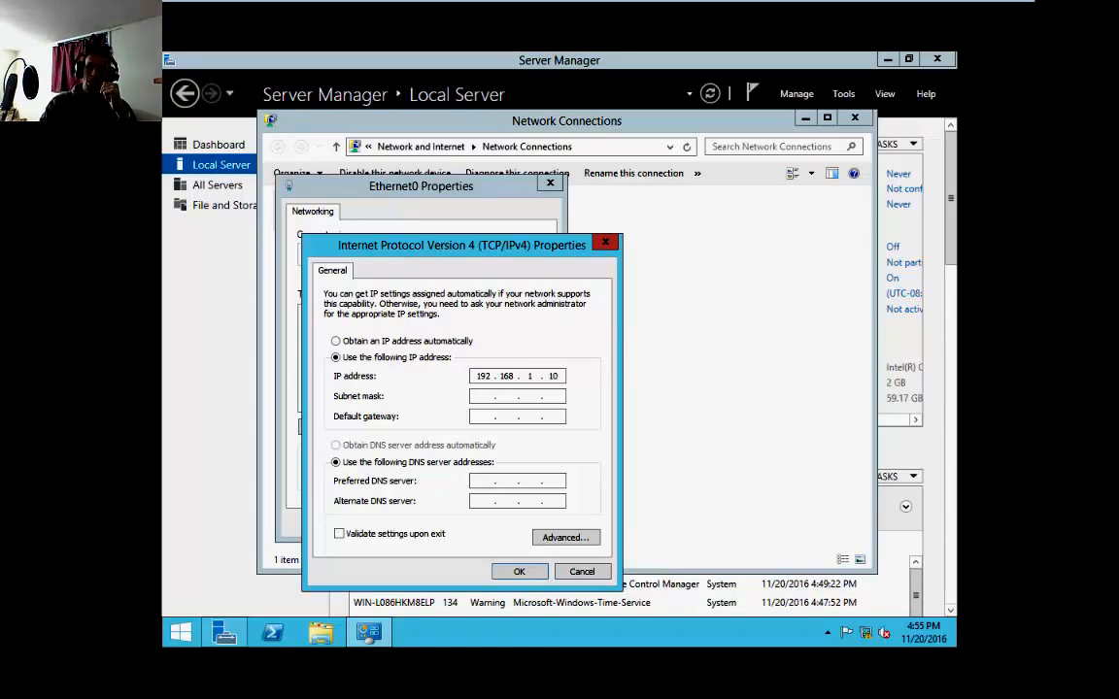
pyautogui.press('BackSpace')
pyautogui.press('BackSpace')
pyautogui.write('25')
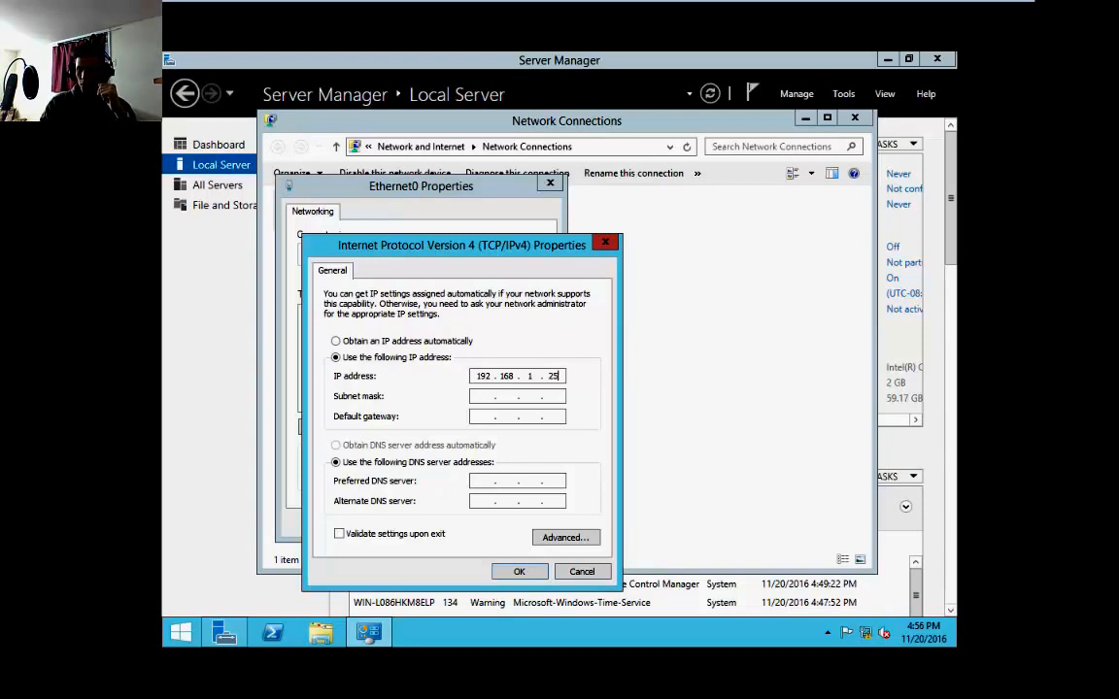
pyautogui.click(475, 392)
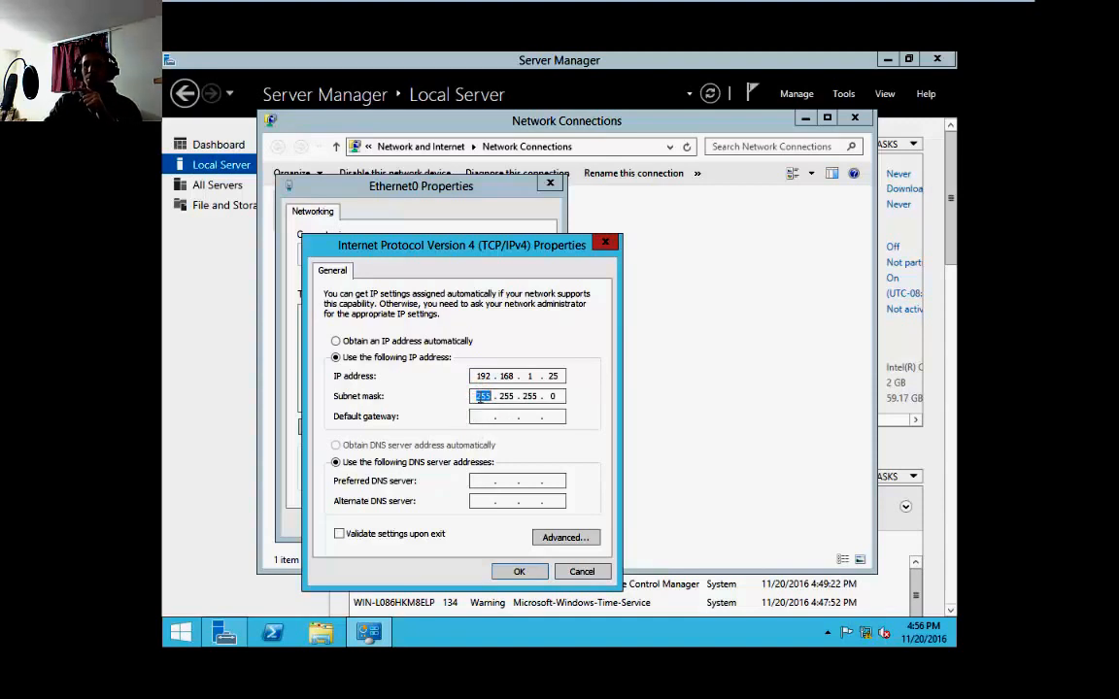
pyautogui.click(476, 395)
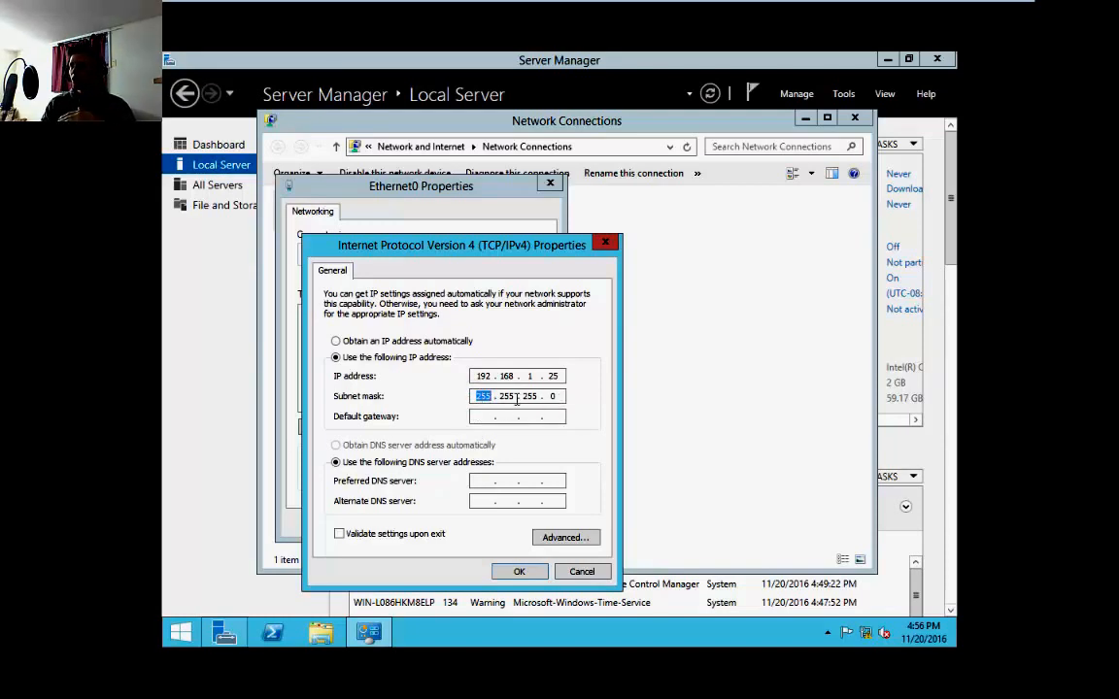
# Set the preferred DNS server to 192.168.1.25
pyautogui.click(481, 417)
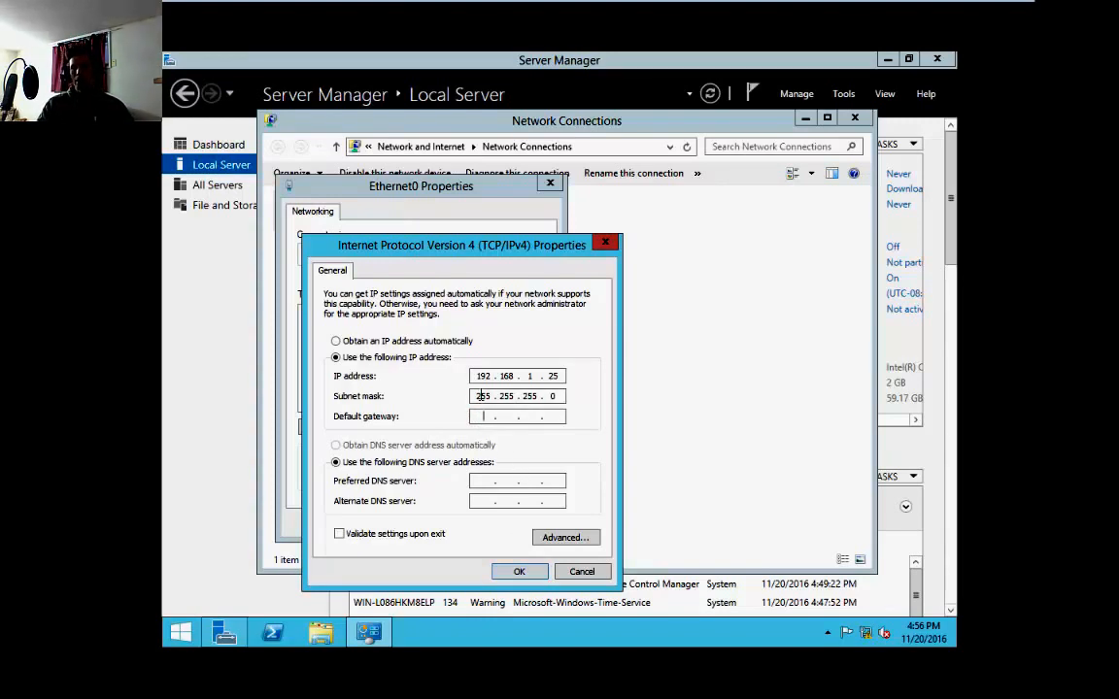
pyautogui.click(487, 481)
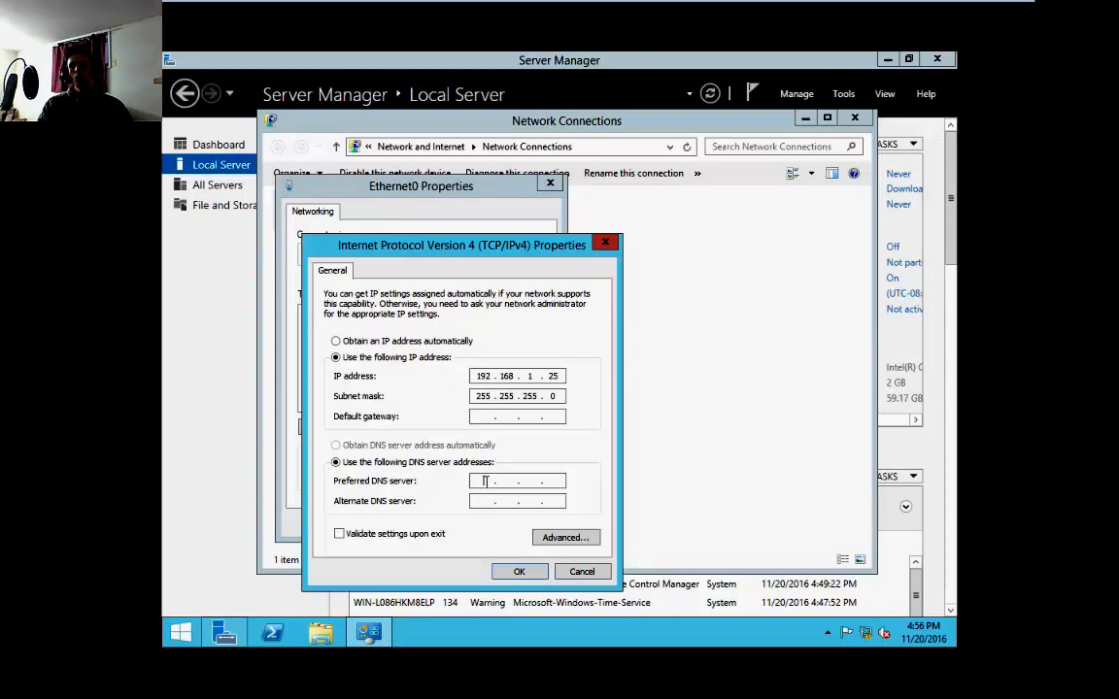
pyautogui.write('1 . . .')
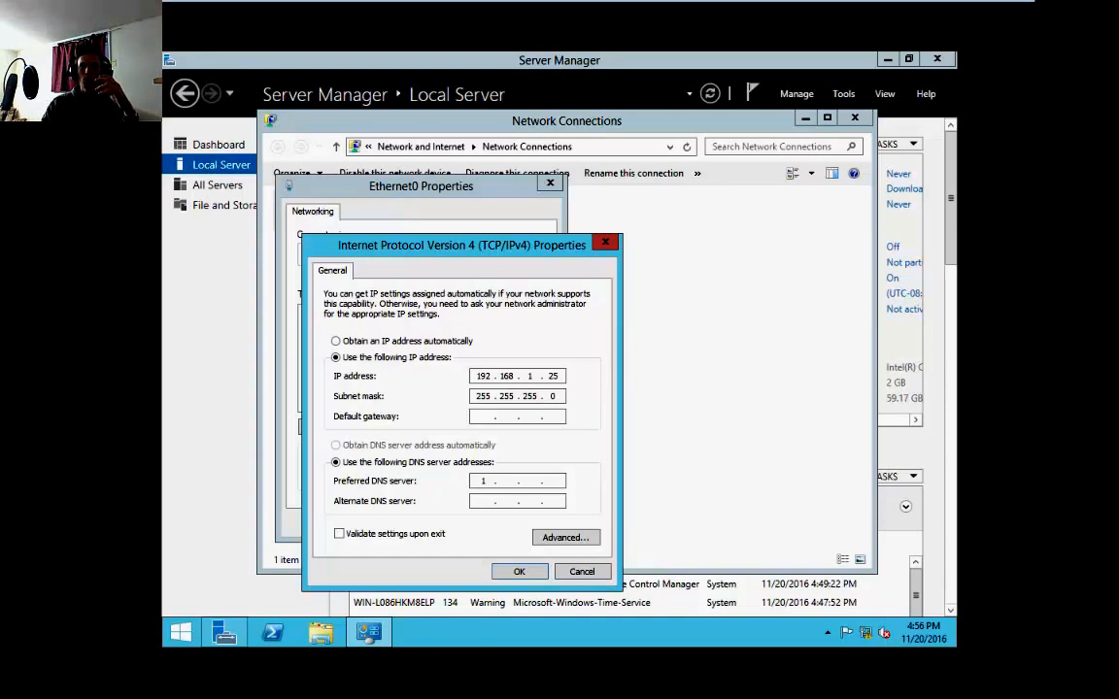
pyautogui.write('192.3')
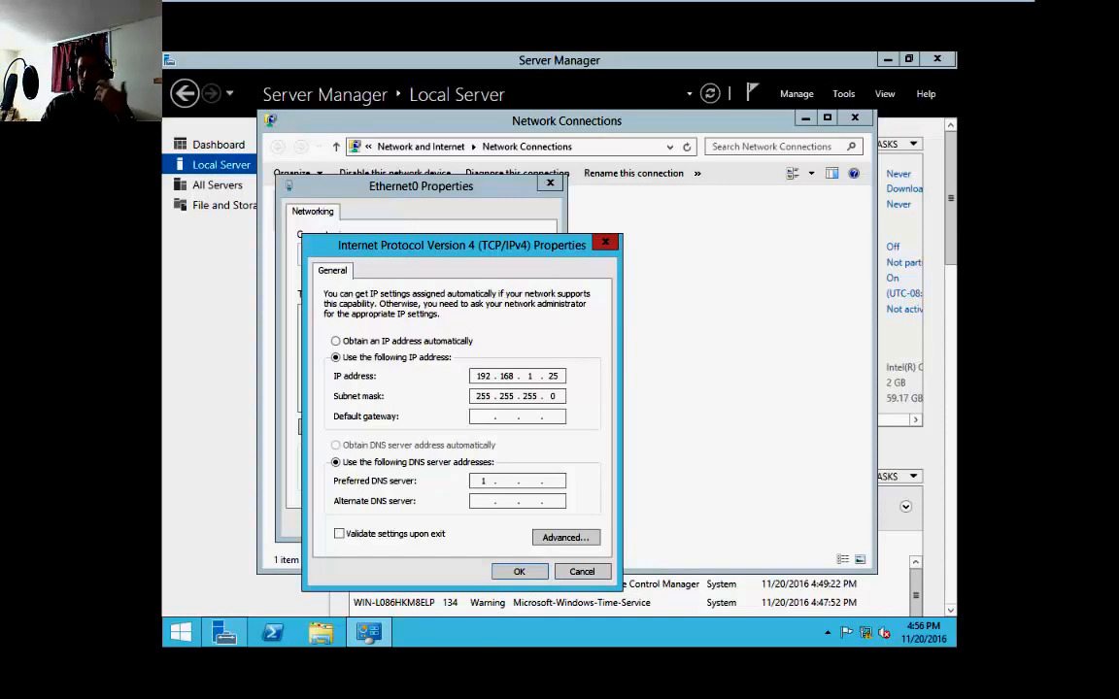
pyautogui.press('BackSpace')
pyautogui.write('168 . 1 . ')
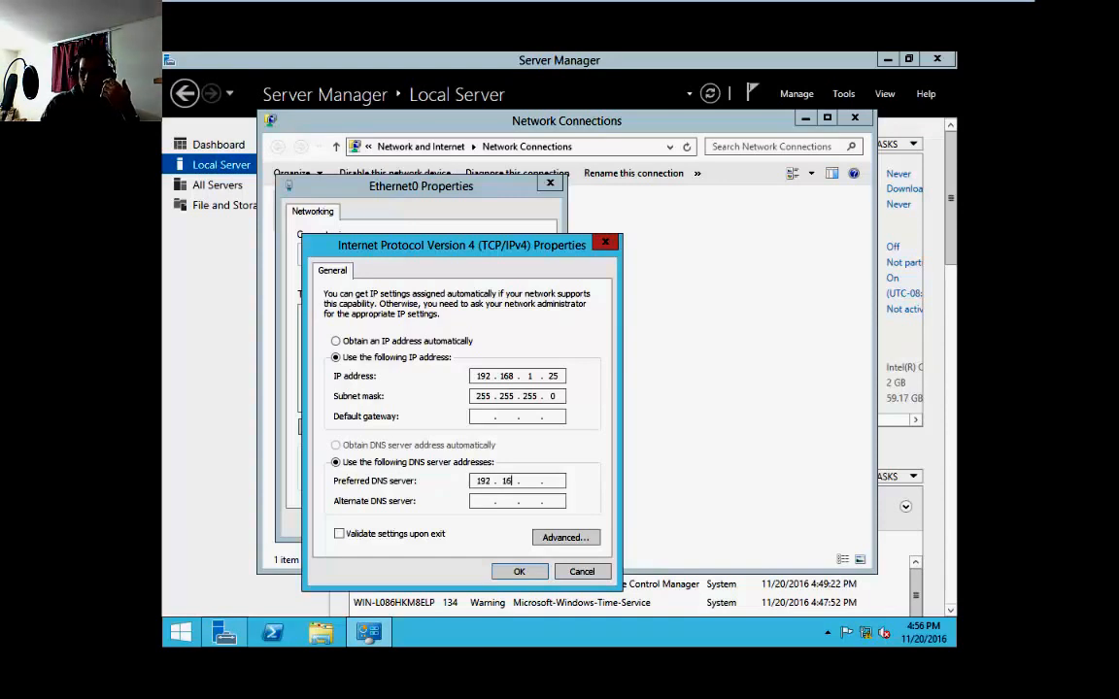
pyautogui.write('25')
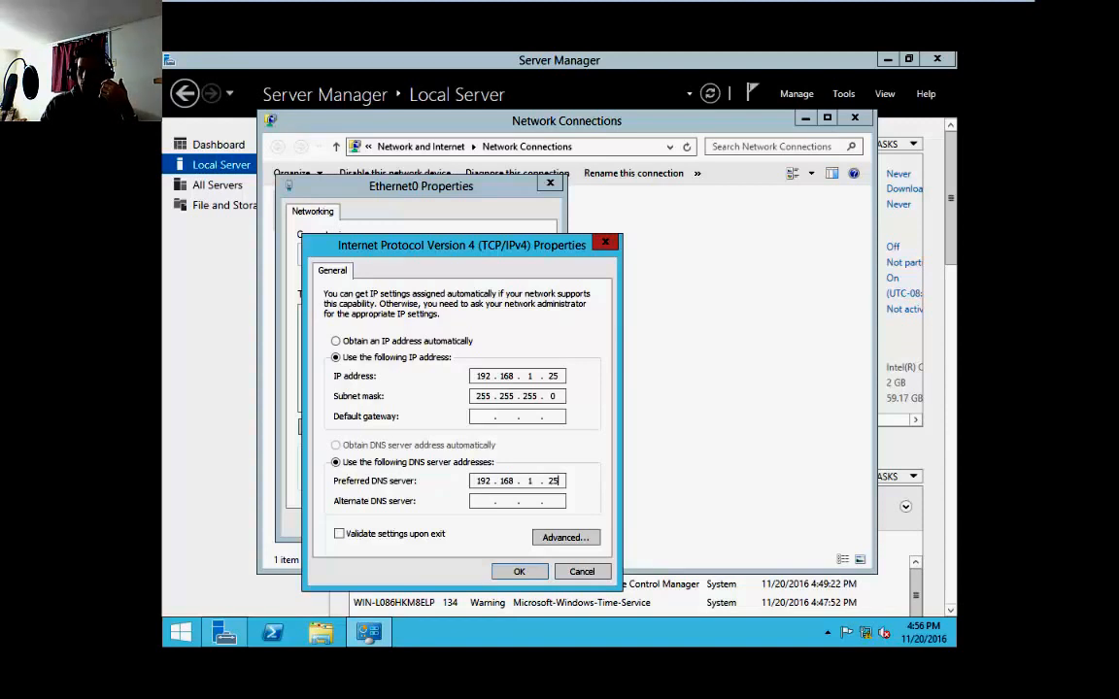
# Set the alternate DNS server to 8.8.8.8 and apply the IPv4 and Ethernet0 properties
pyautogui.click(479, 503)
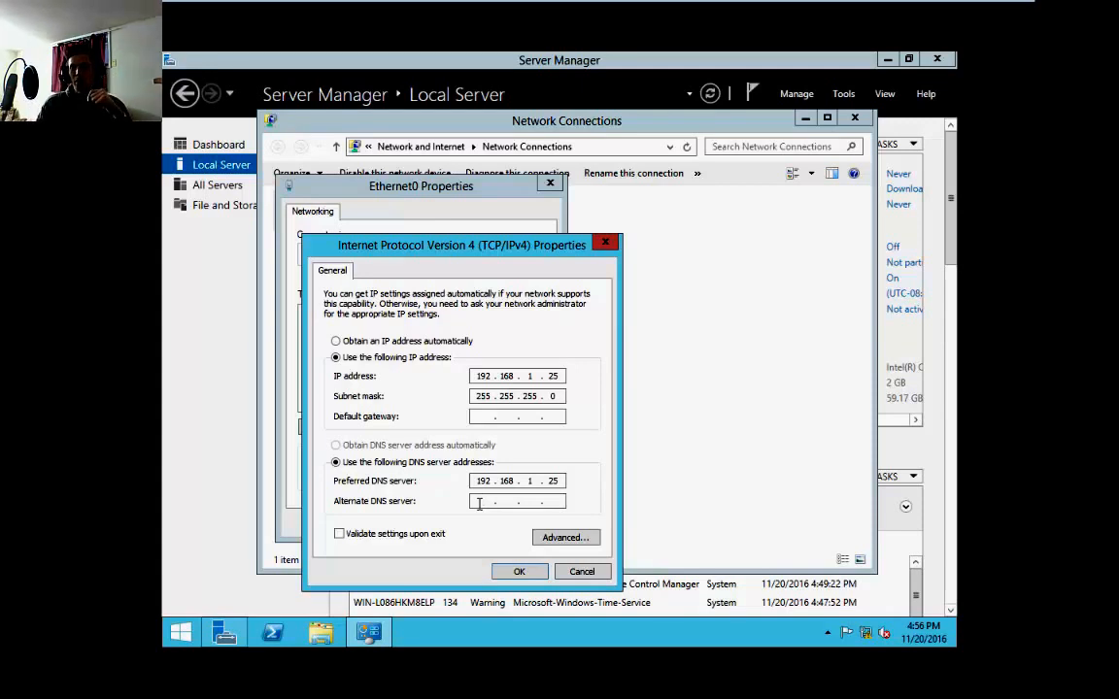
pyautogui.write('8.')
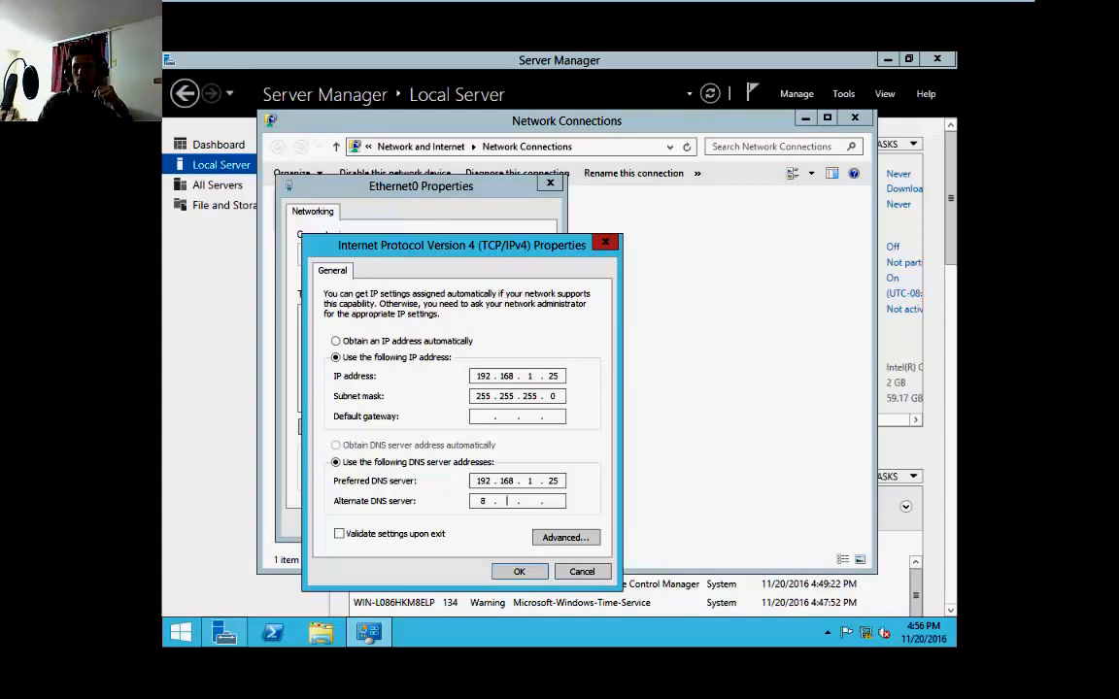
pyautogui.write('8 . ')
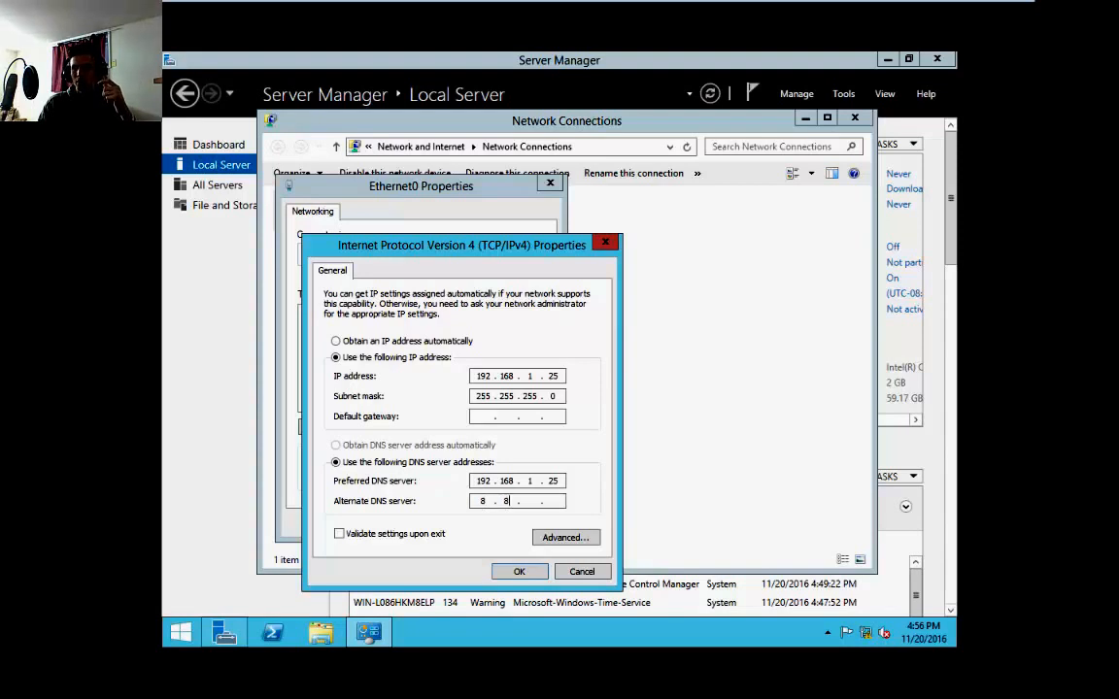
pyautogui.write('8 ')
pyautogui.write('8')
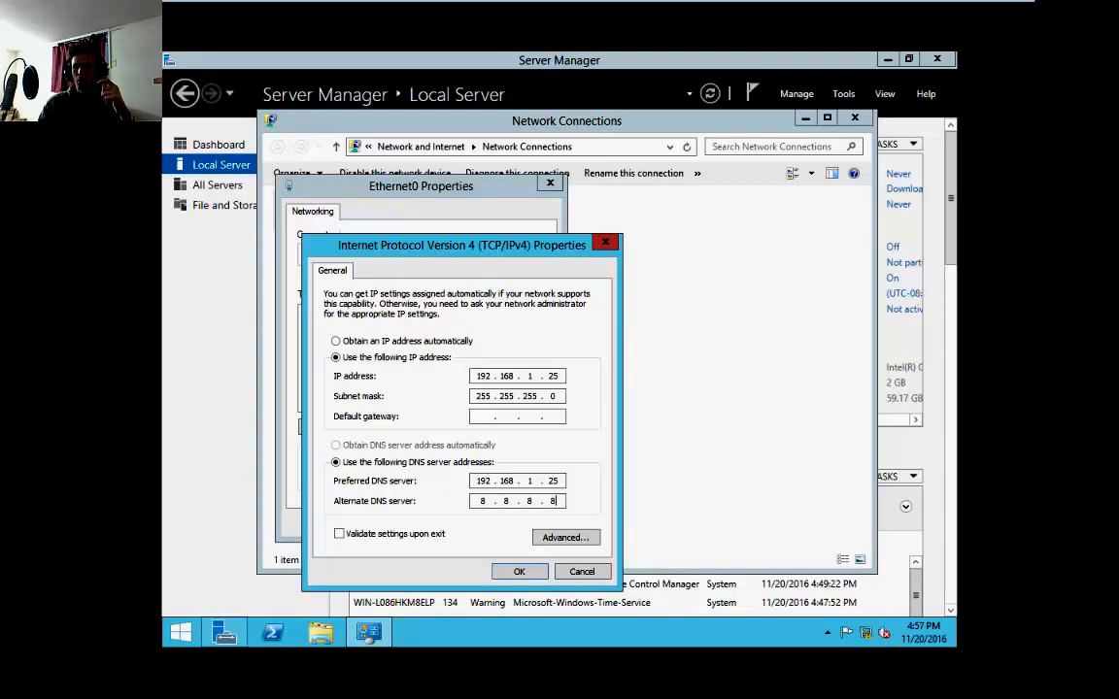
pyautogui.click(514, 571)
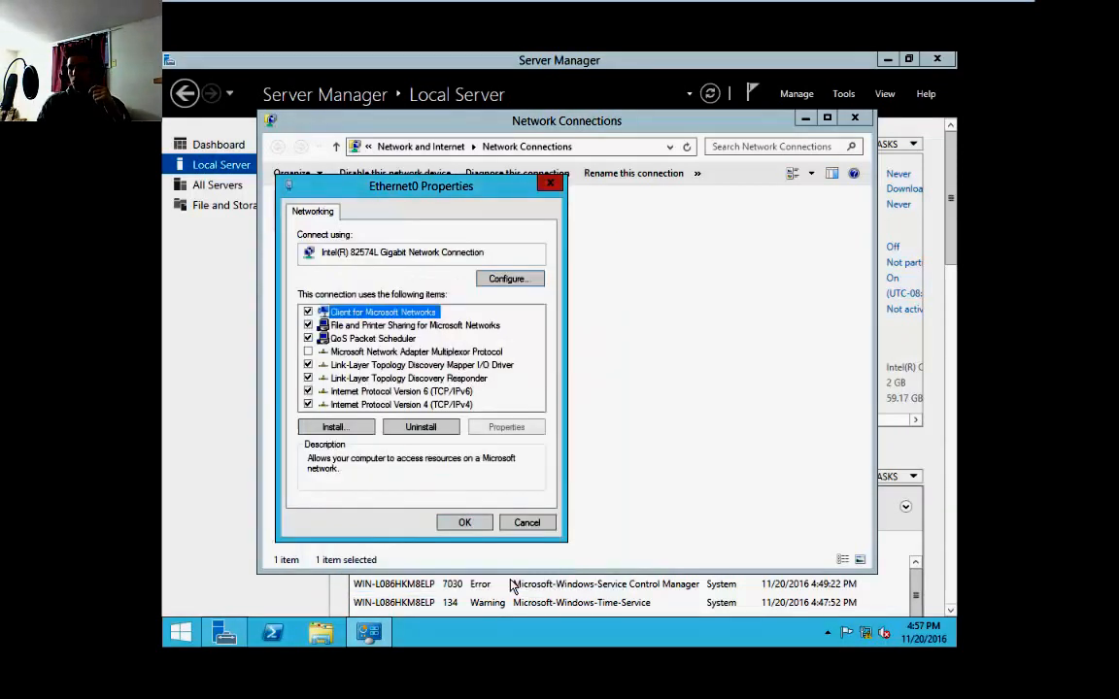
pyautogui.click(464, 523)
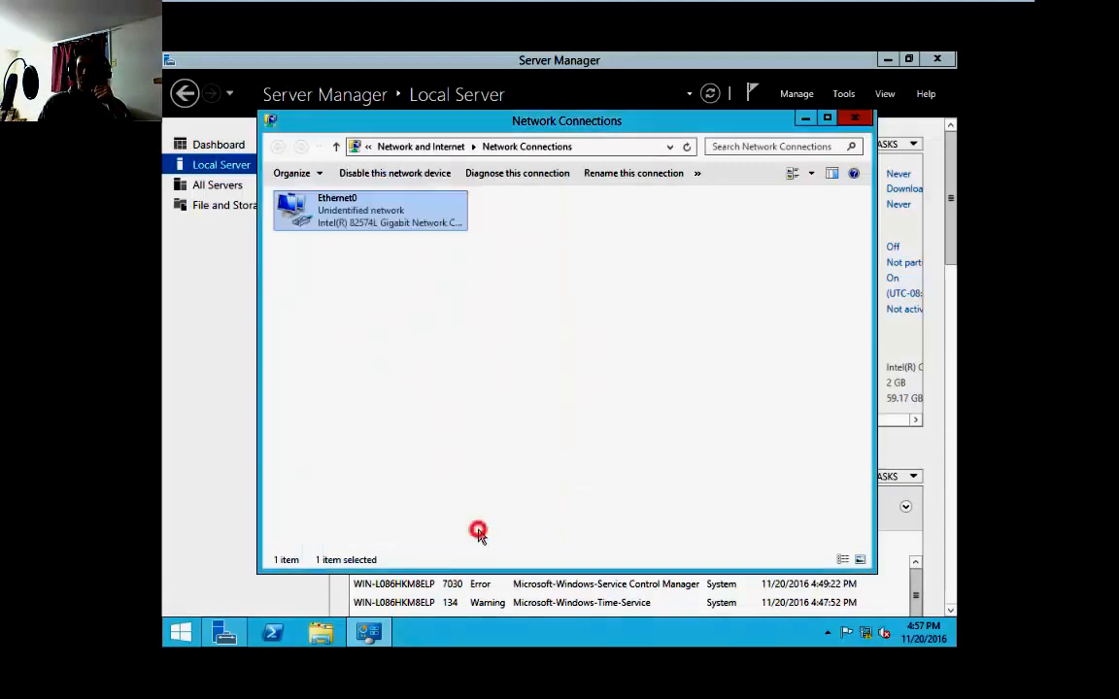
# Close the Network Connections and Server Manager windows and choose to restart the server
pyautogui.click(854, 118)
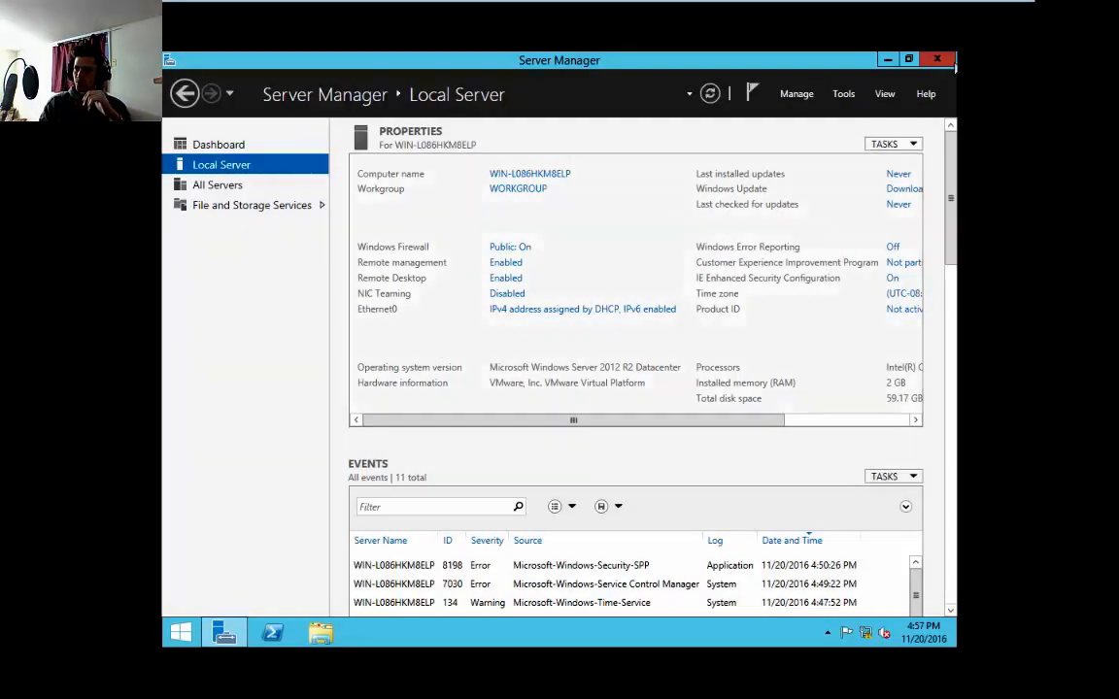
pyautogui.click(936, 60)
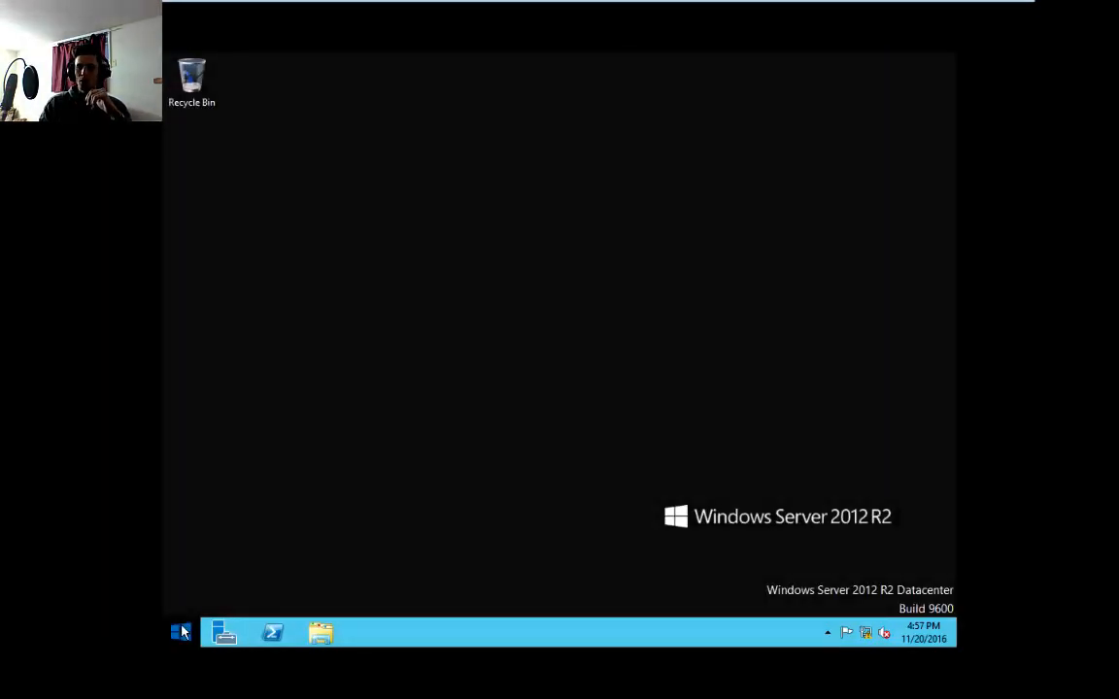
pyautogui.rightClick(182, 629)
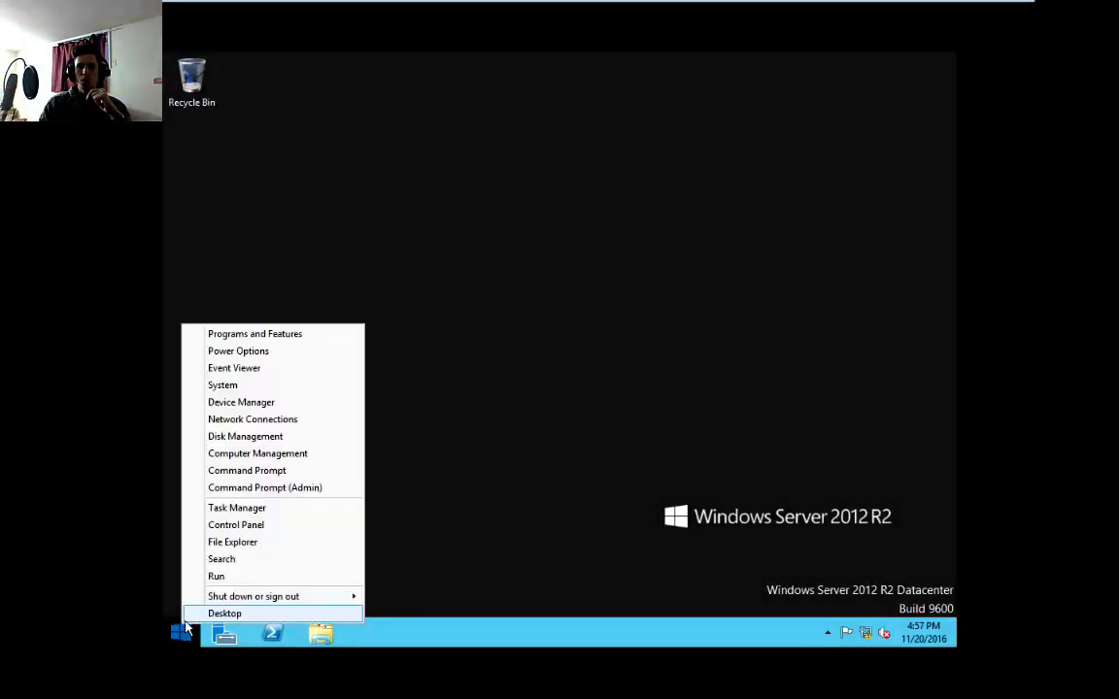
pyautogui.moveTo(250, 599)
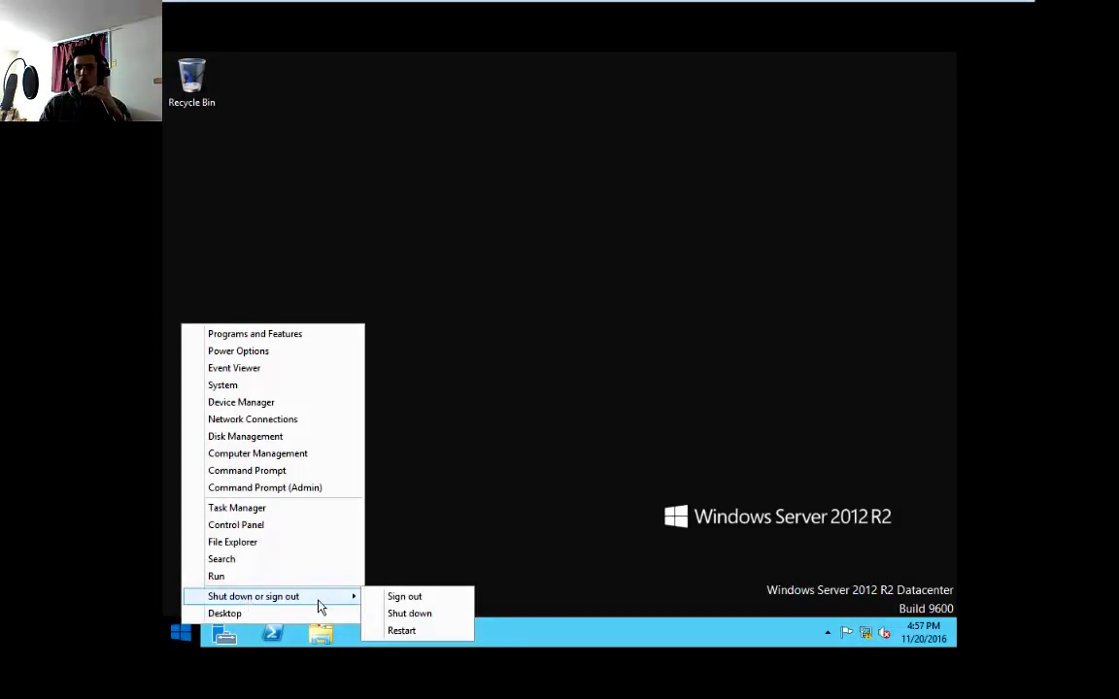
pyautogui.click(391, 632)
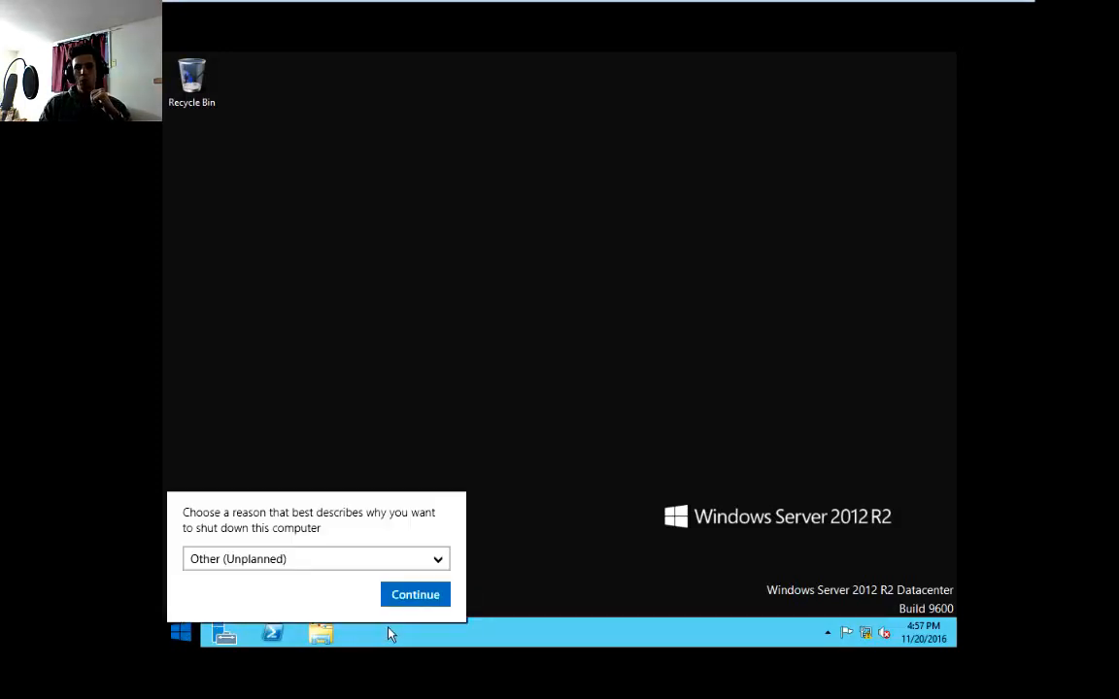
# Set the shutdown reason to Operating System: Reconfiguration (Planned) and continue the restart
pyautogui.click(320, 568)
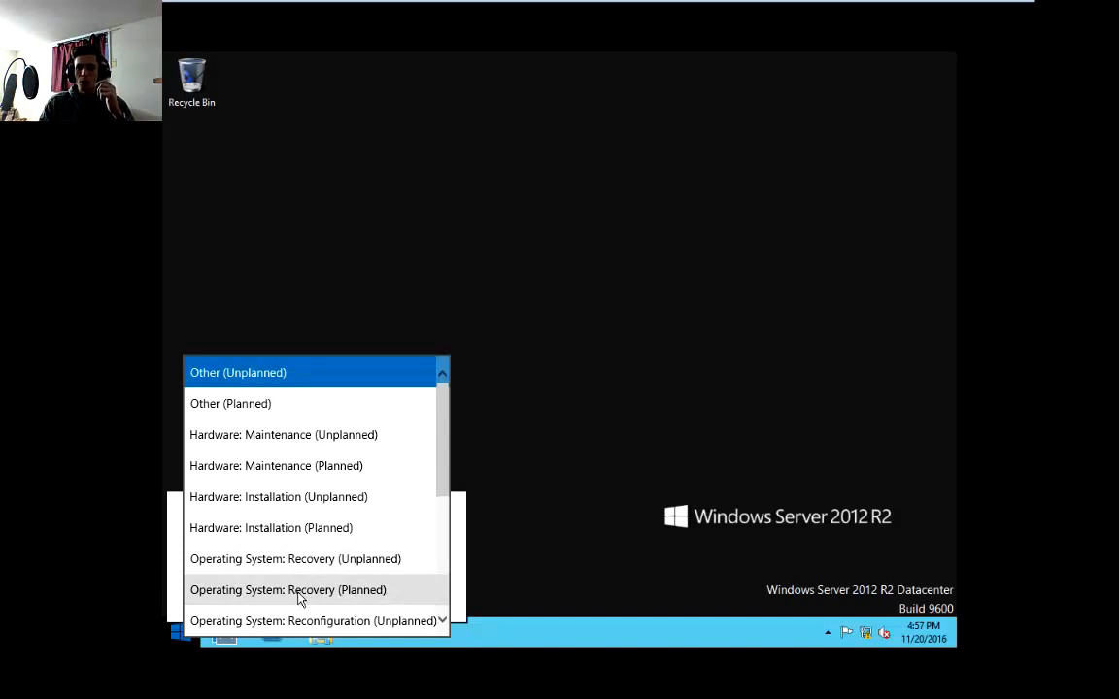
pyautogui.scroll(-3, 301, 603)
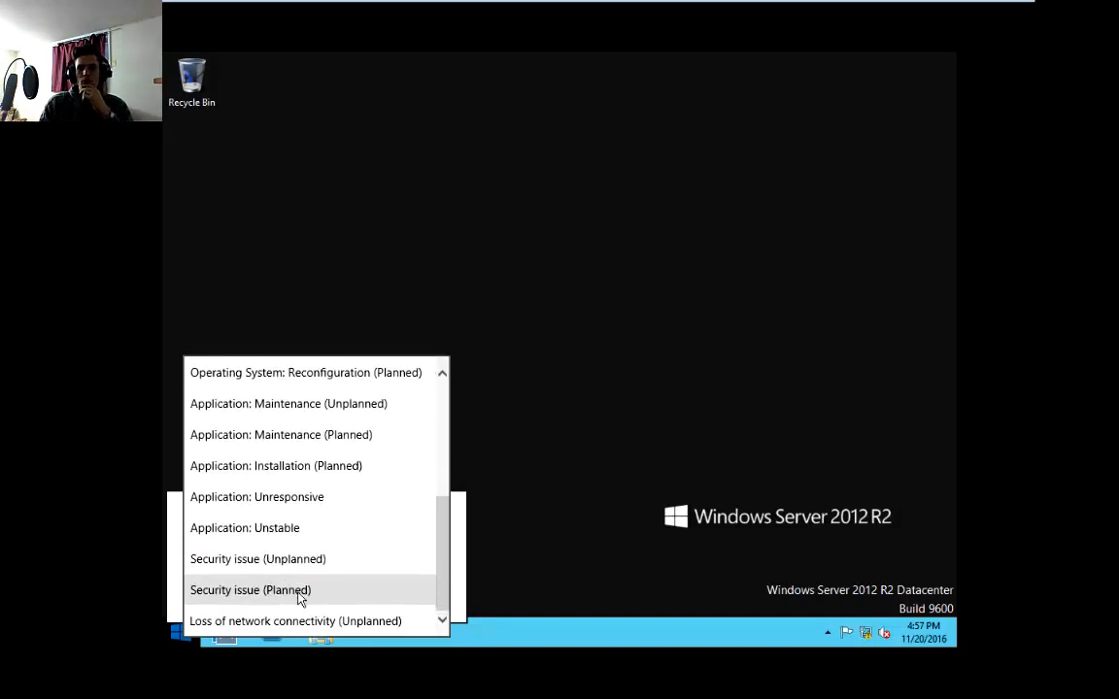
pyautogui.scroll(1, 300, 598)
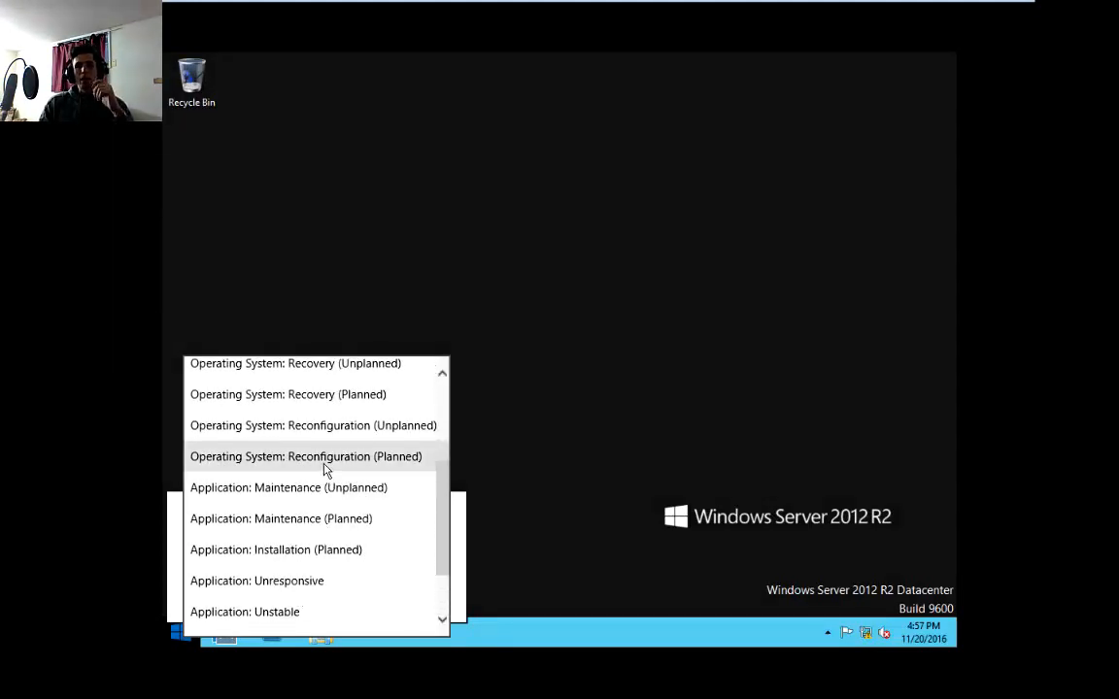
pyautogui.click(324, 468)
pyautogui.click(365, 565)
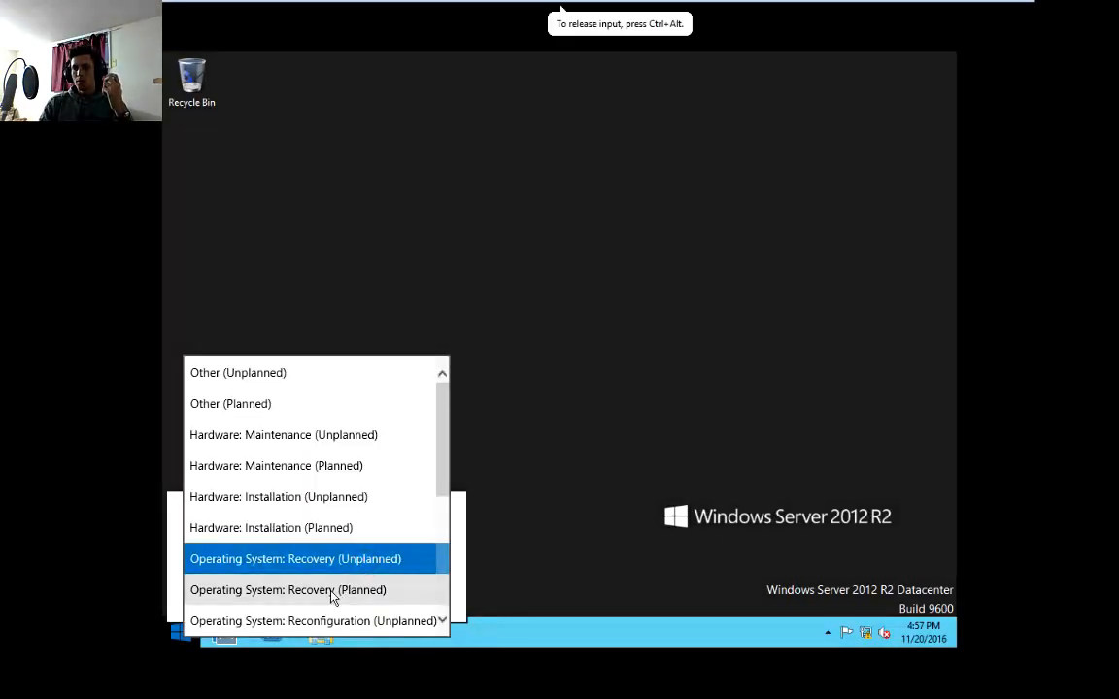
pyautogui.scroll(-2, 335, 594)
pyautogui.click(287, 572)
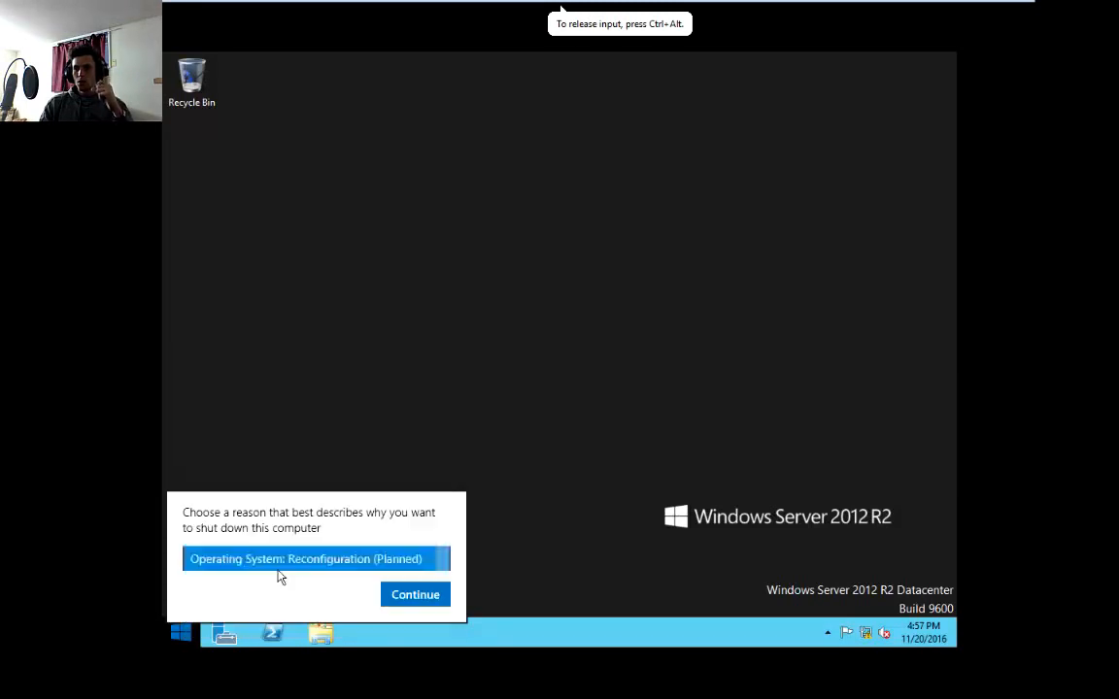
pyautogui.click(415, 599)
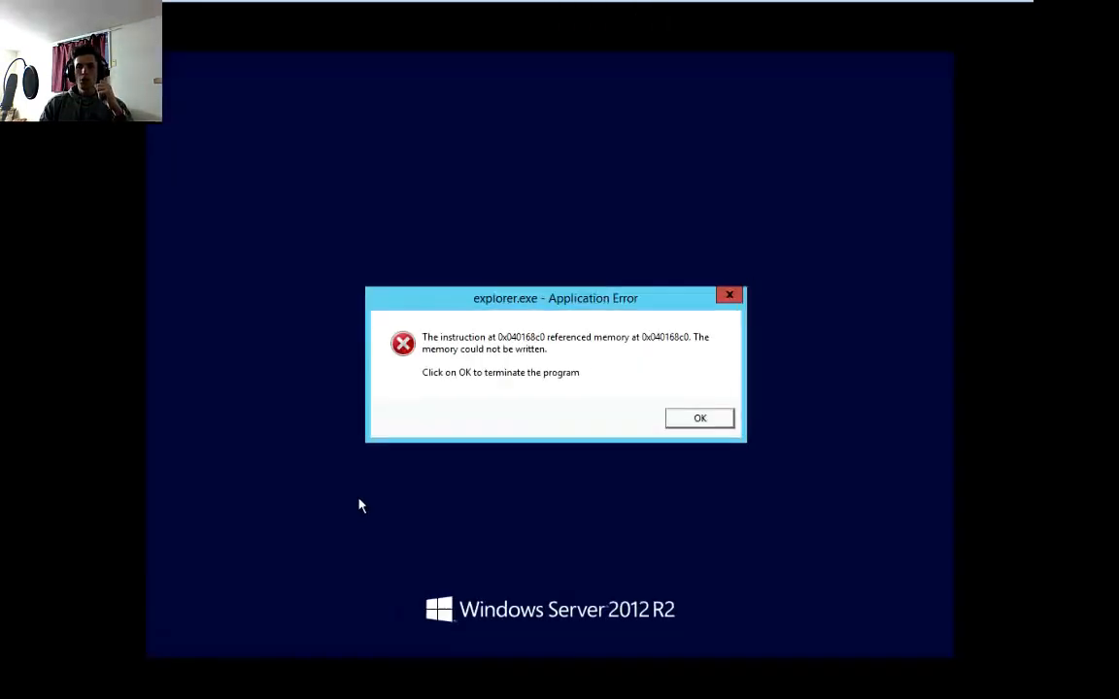
pyautogui.click(603, 512)
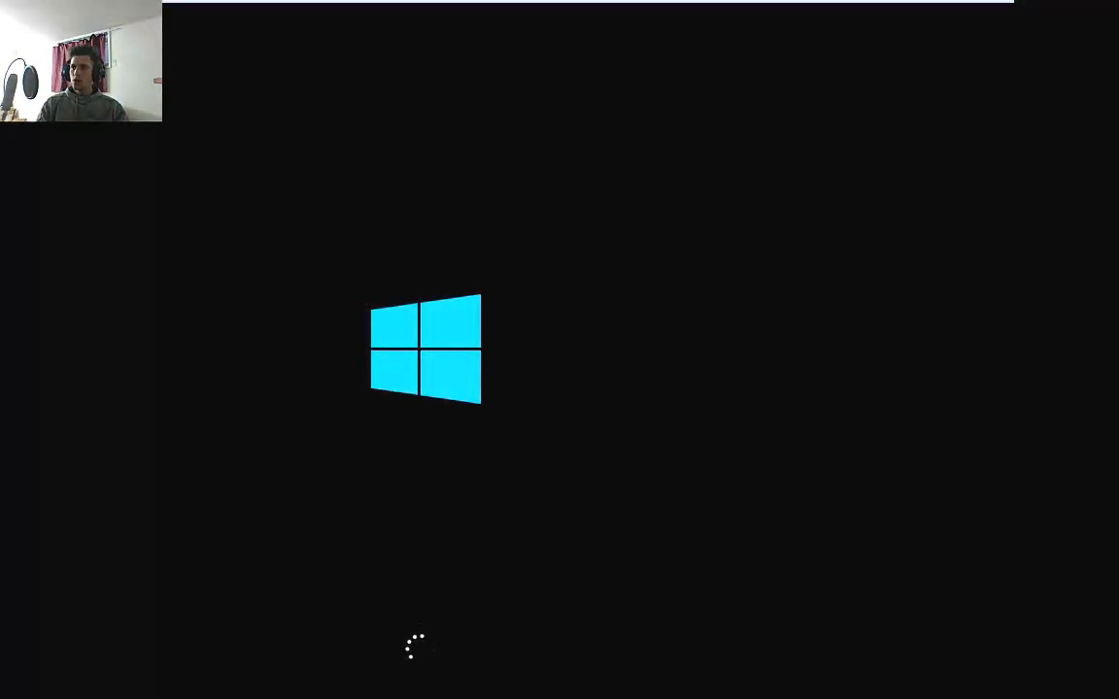
# Switch to the PowerPoint presentation, start the slide show and advance to the Resume slide
pyautogui.click(1000, 12)
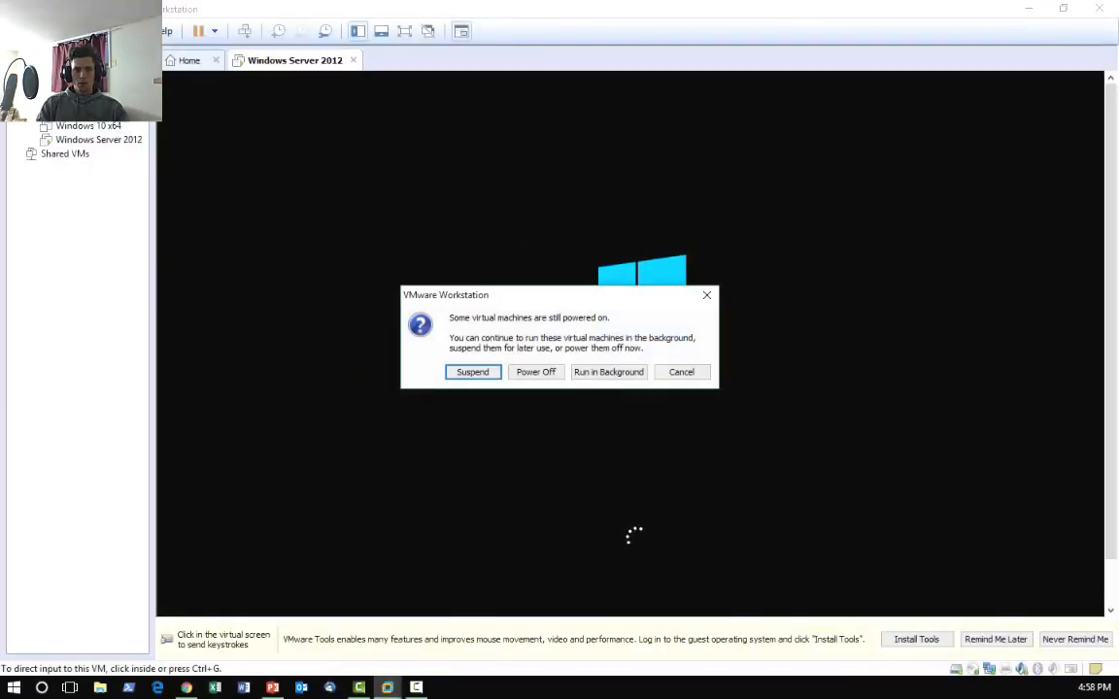
pyautogui.hotkey('alt', 'Tab')
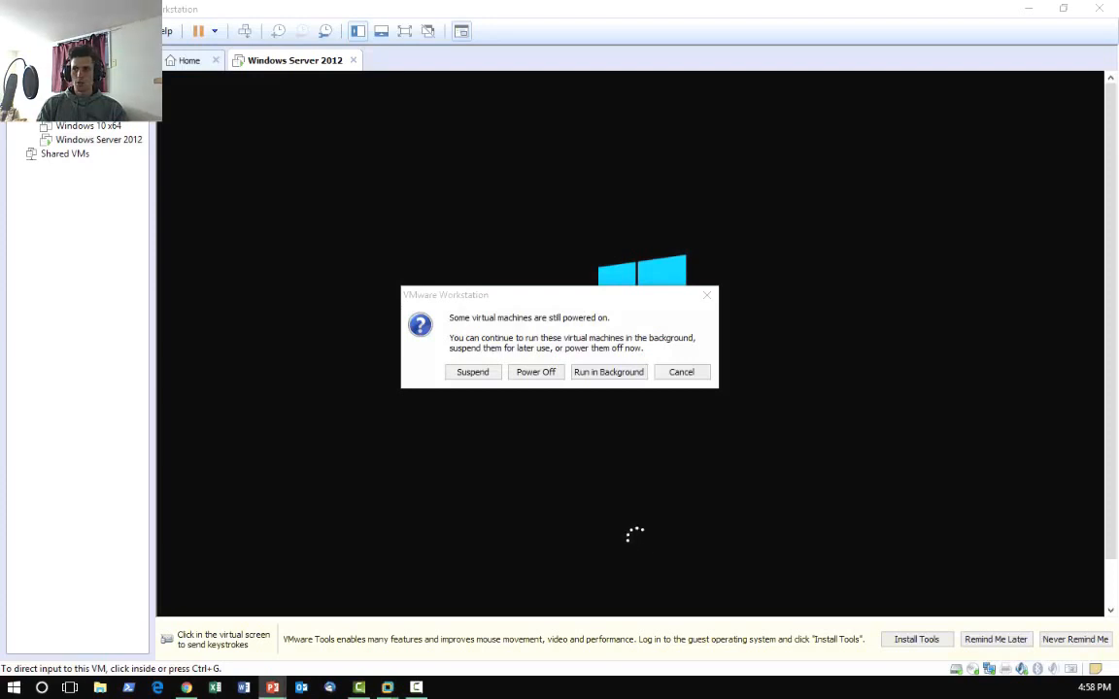
pyautogui.press('F5')
pyautogui.click(417, 333)
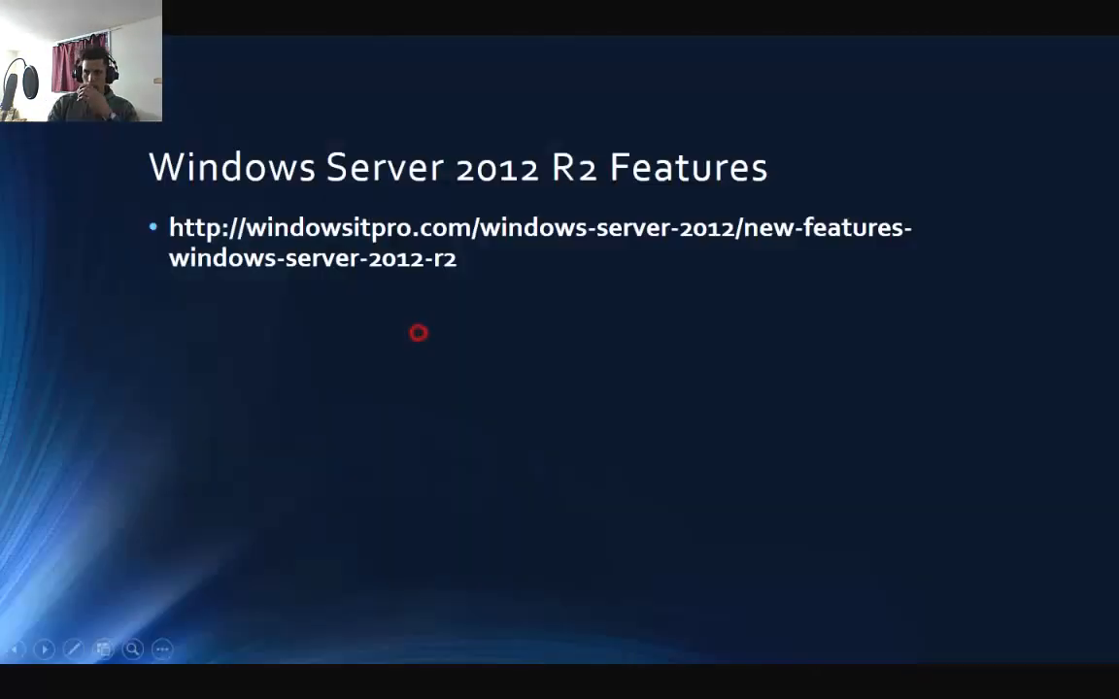
pyautogui.click(333, 387)
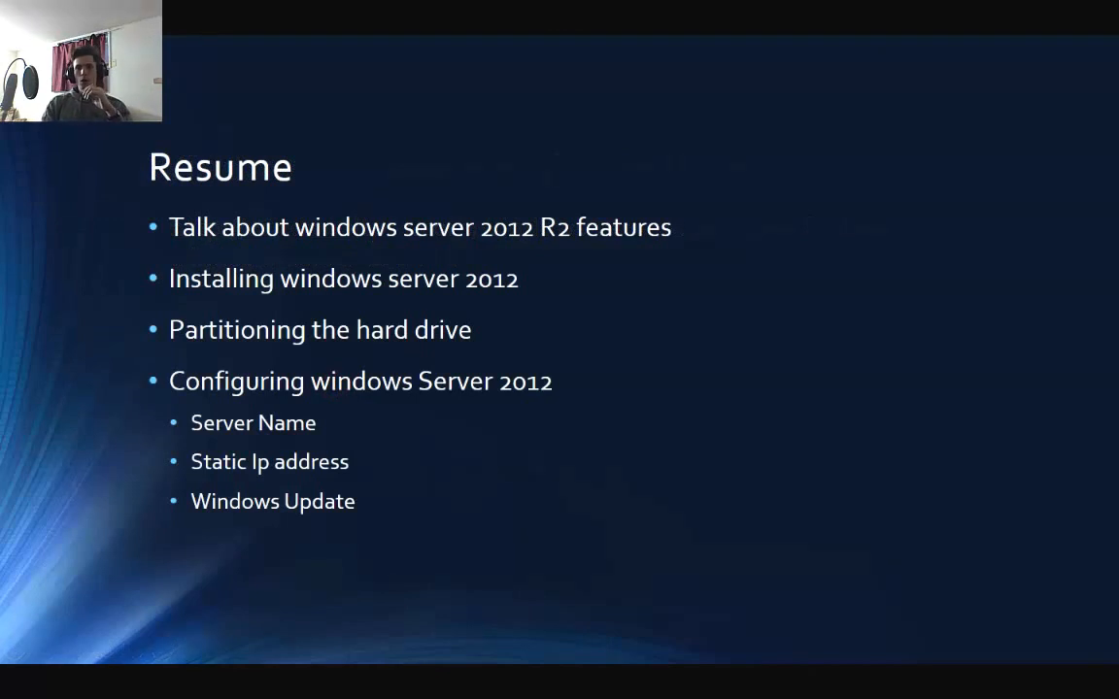